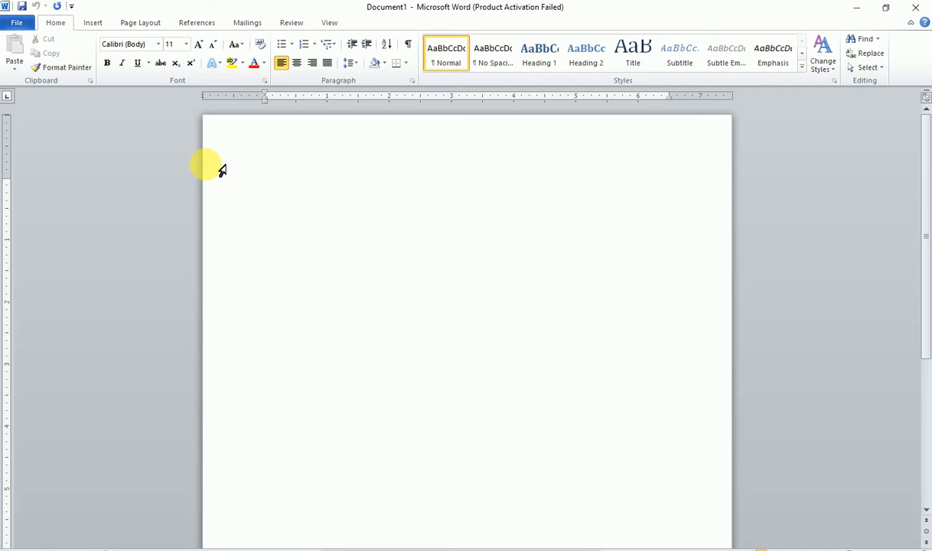
- Switch the ribbon to the Page Layout tab for the blank document
{"action": "left_click", "coordinate": [138, 23]}
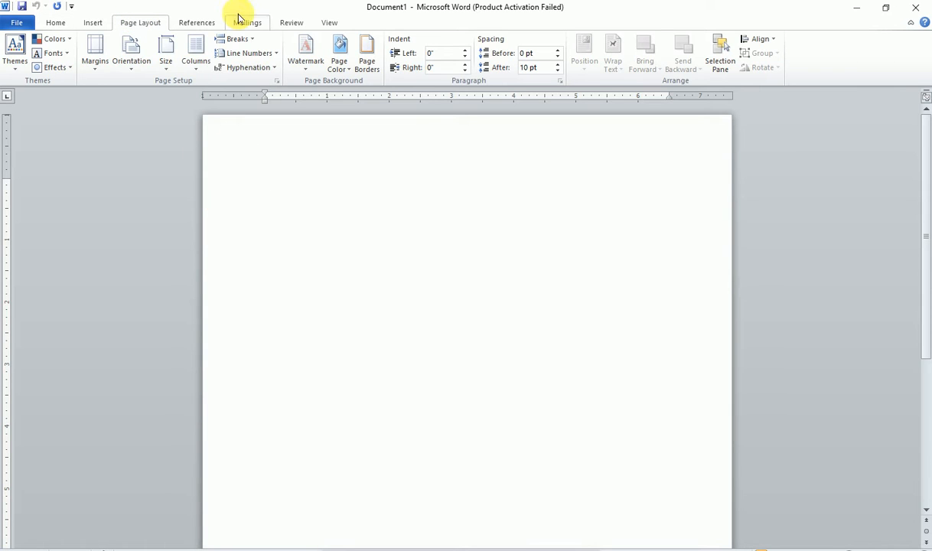
- Switch the ribbon to the References tab
{"action": "left_click", "coordinate": [192, 20]}
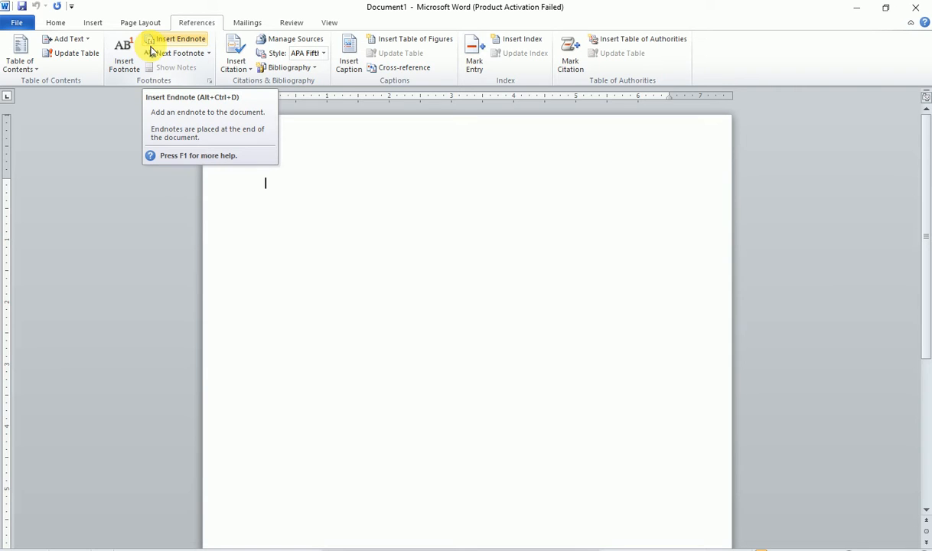
- Generate 12 sample paragraphs with =rand(12) and scroll through the resulting text
{"action": "type", "text": "="}
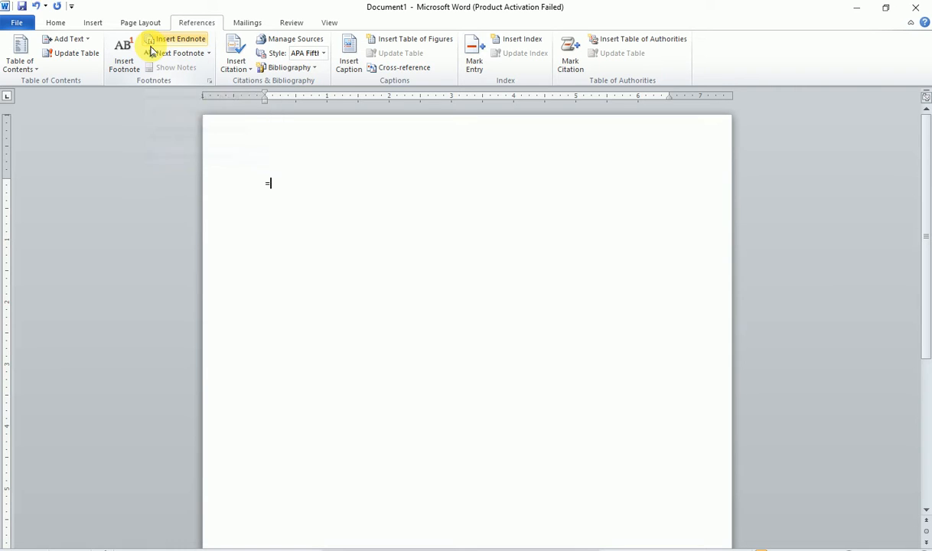
{"action": "type", "text": "rand"}
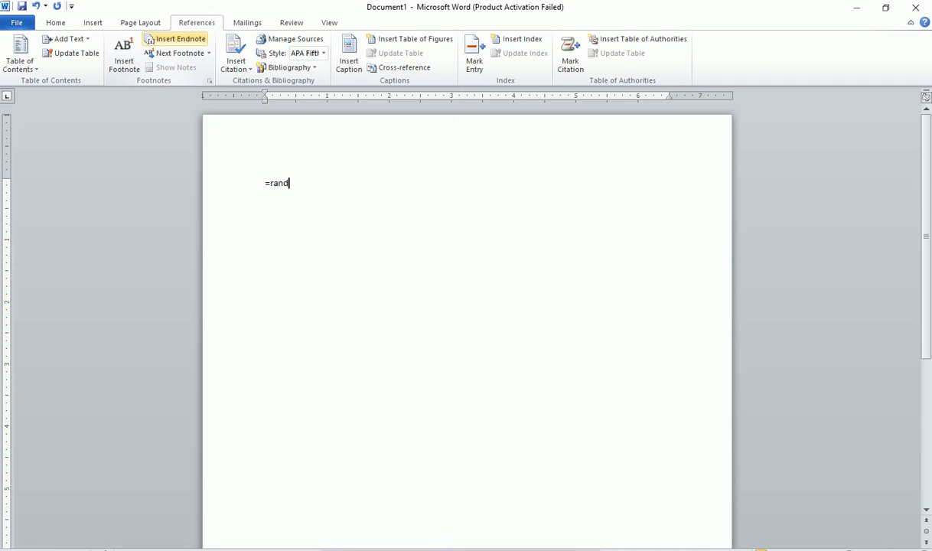
{"action": "type", "text": "(5"}
{"action": "key", "text": "BackSpace"}
{"action": "type", "text": "12)"}
{"action": "key", "text": "Return"}
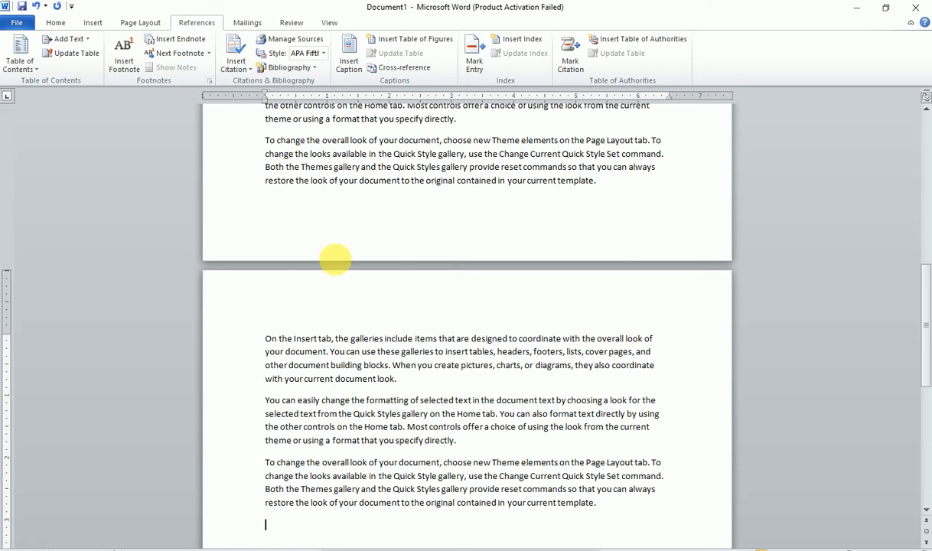
{"action": "scroll", "coordinate": [409, 293], "scroll_direction": "up", "scroll_amount": 20}
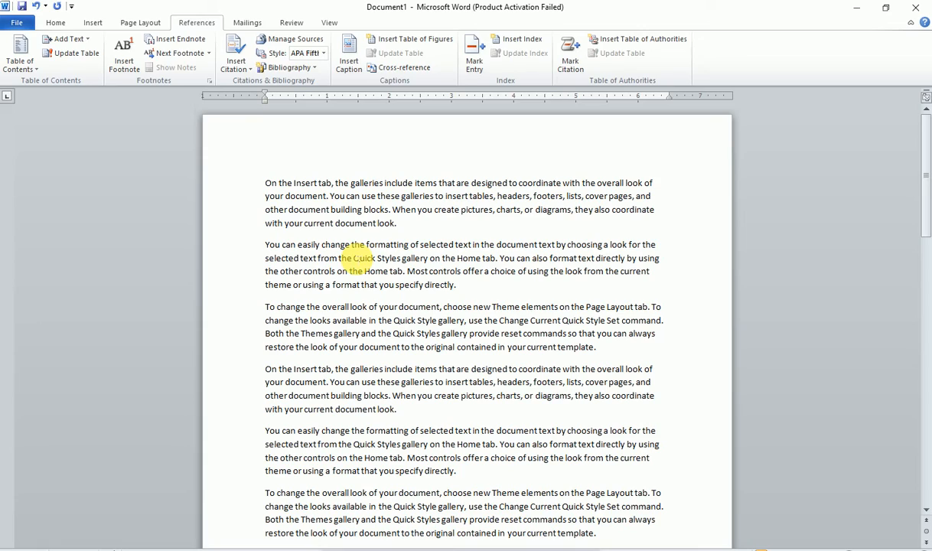
{"action": "scroll", "coordinate": [356, 260], "scroll_direction": "down", "scroll_amount": 9}
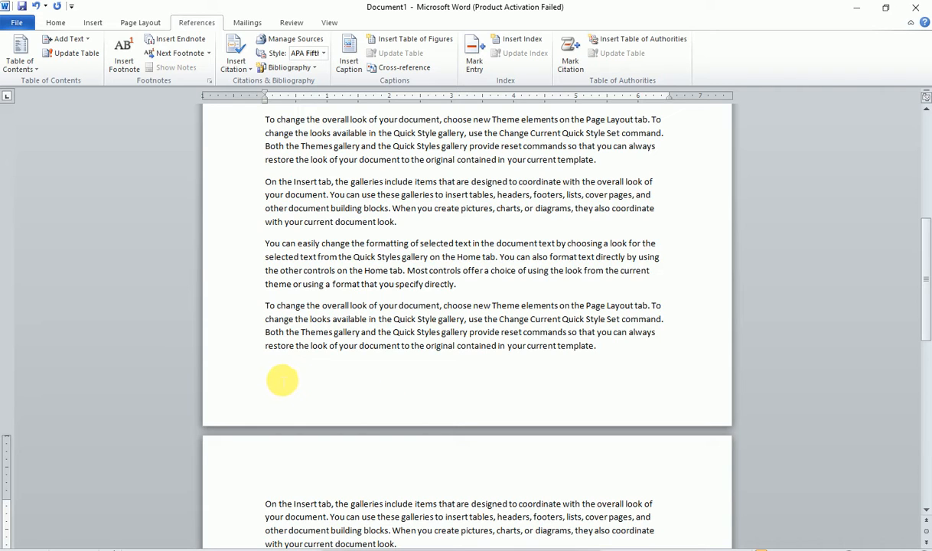
{"action": "scroll", "coordinate": [281, 380], "scroll_direction": "up", "scroll_amount": 5}
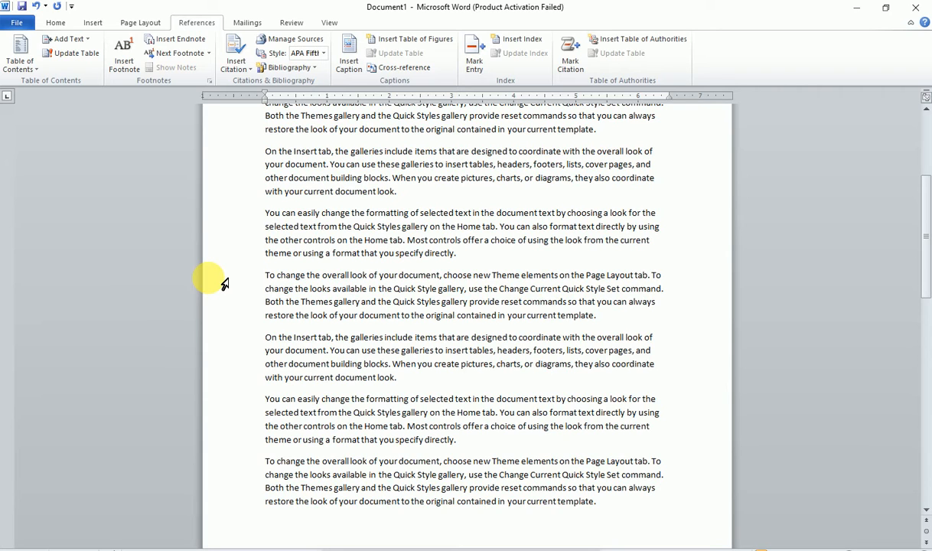
- Select the word 'formatting' in the second paragraph
{"action": "scroll", "coordinate": [383, 221], "scroll_direction": "up", "scroll_amount": 4}
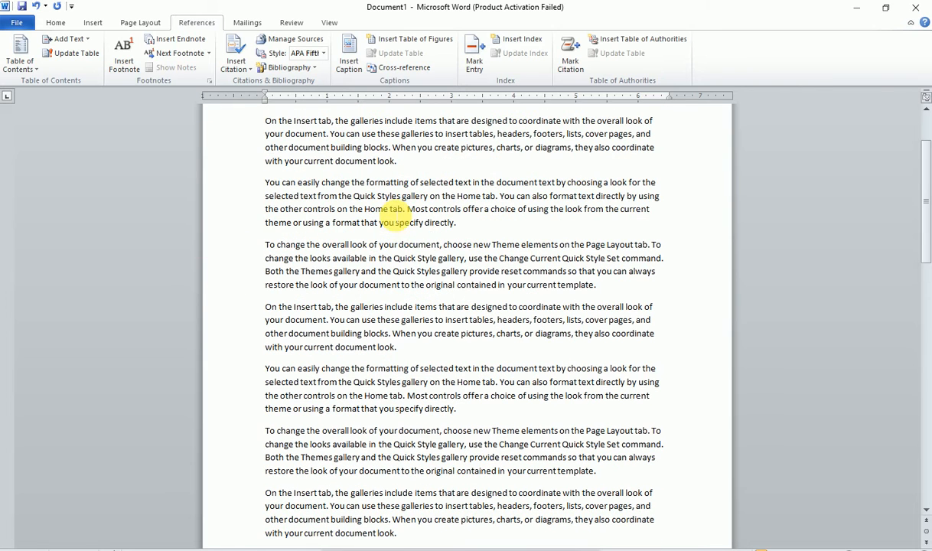
{"action": "double_click", "coordinate": [387, 183]}
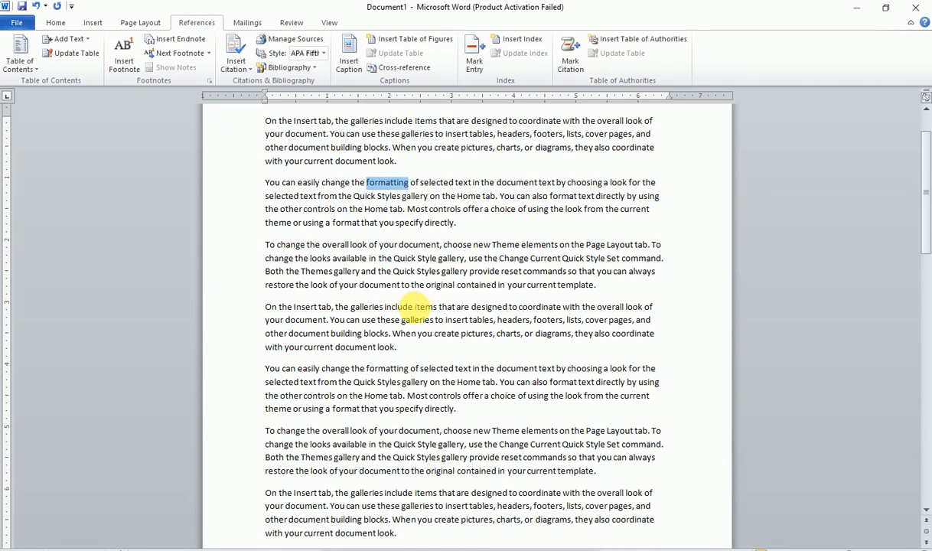
{"action": "scroll", "coordinate": [416, 310], "scroll_direction": "down", "scroll_amount": 6}
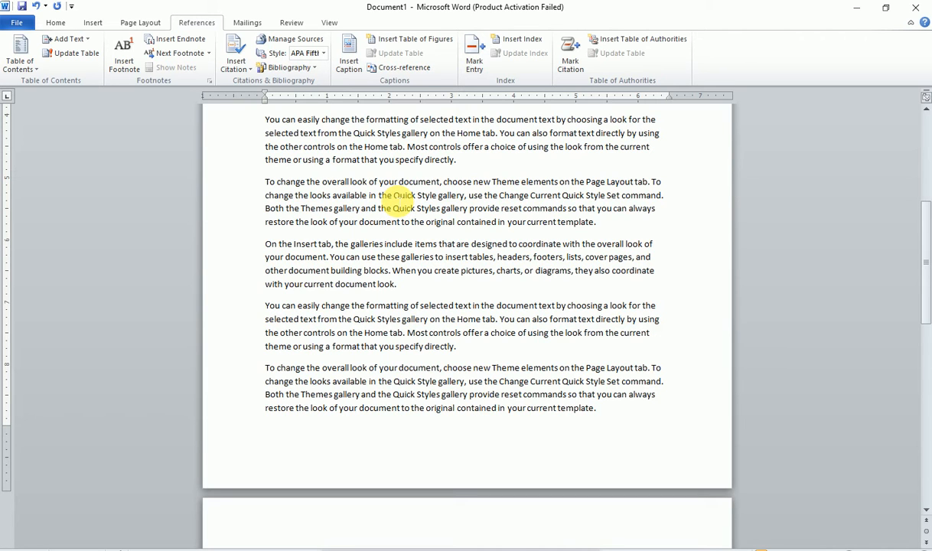
{"action": "scroll", "coordinate": [398, 200], "scroll_direction": "up", "scroll_amount": 3}
{"action": "scroll", "coordinate": [398, 199], "scroll_direction": "up", "scroll_amount": 1}
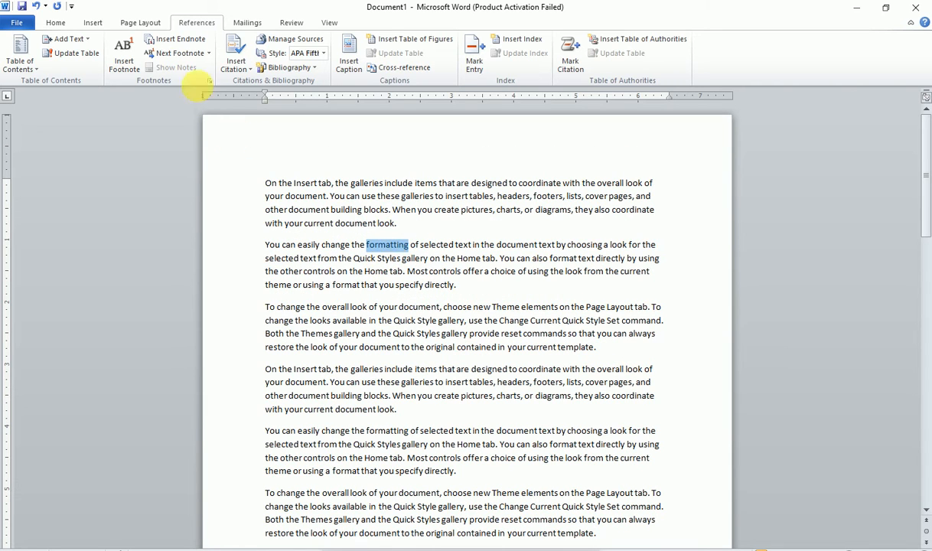
- Add a footnote after 'formatting' reading 'Fdf df fgds dfsy', then jump between note and reference
{"action": "left_click", "coordinate": [123, 70]}
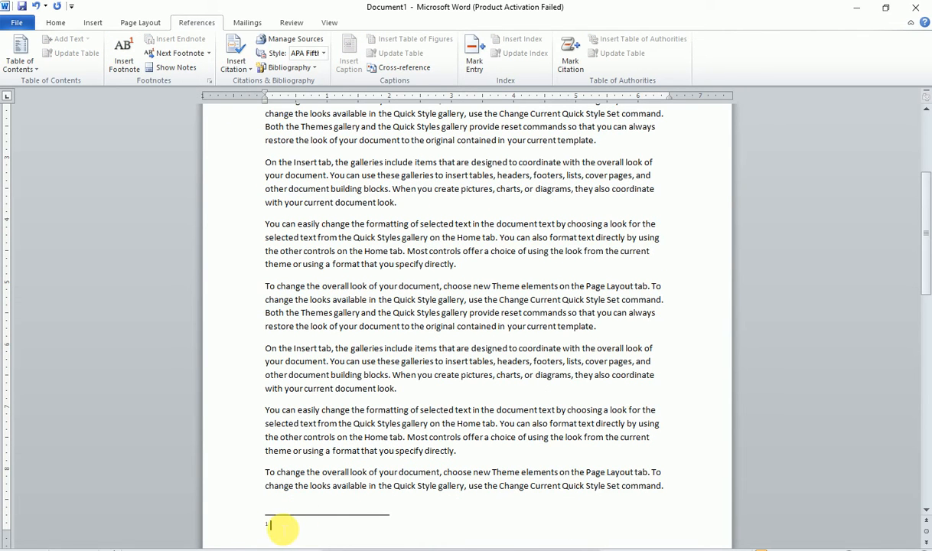
{"action": "type", "text": "Fdf df fgds dfsyhdg"}
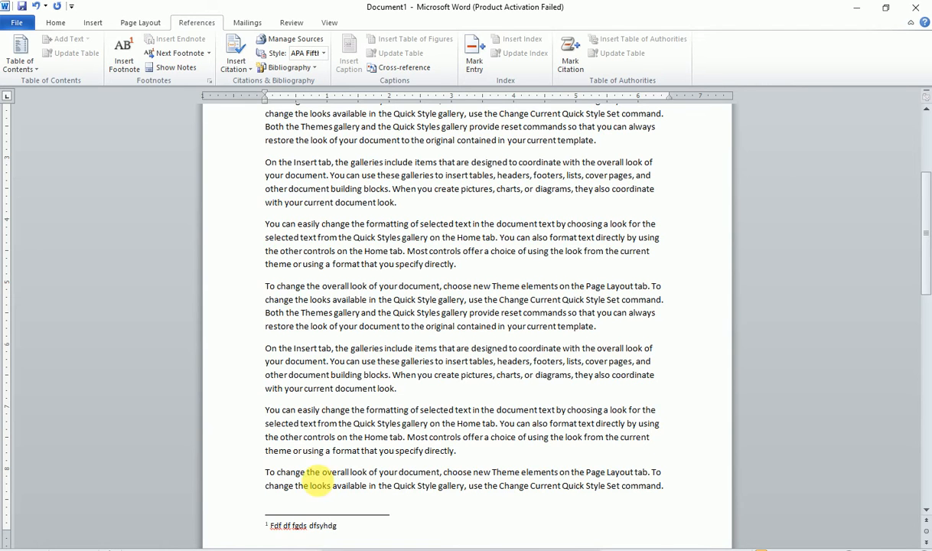
{"action": "scroll", "coordinate": [364, 291], "scroll_direction": "up", "scroll_amount": 5}
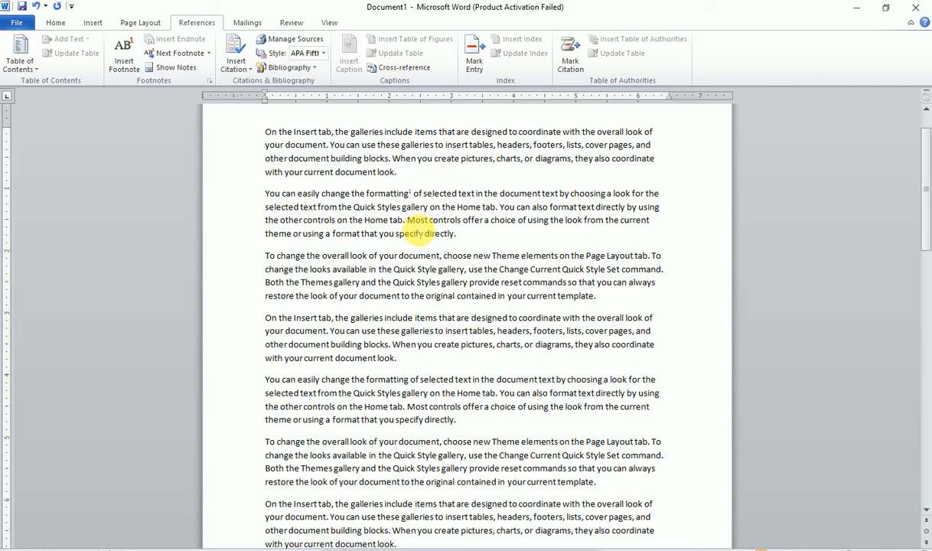
{"action": "double_click", "coordinate": [410, 194]}
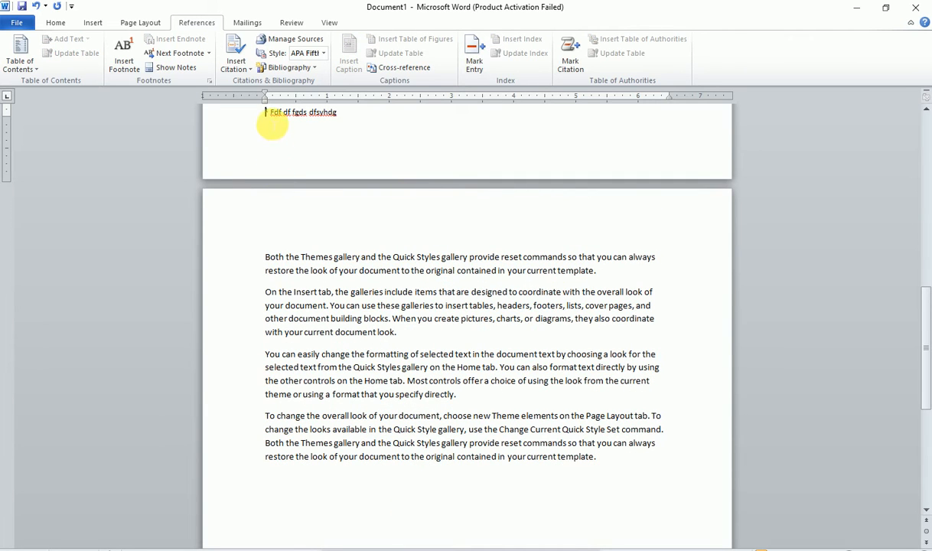
{"action": "double_click", "coordinate": [268, 112]}
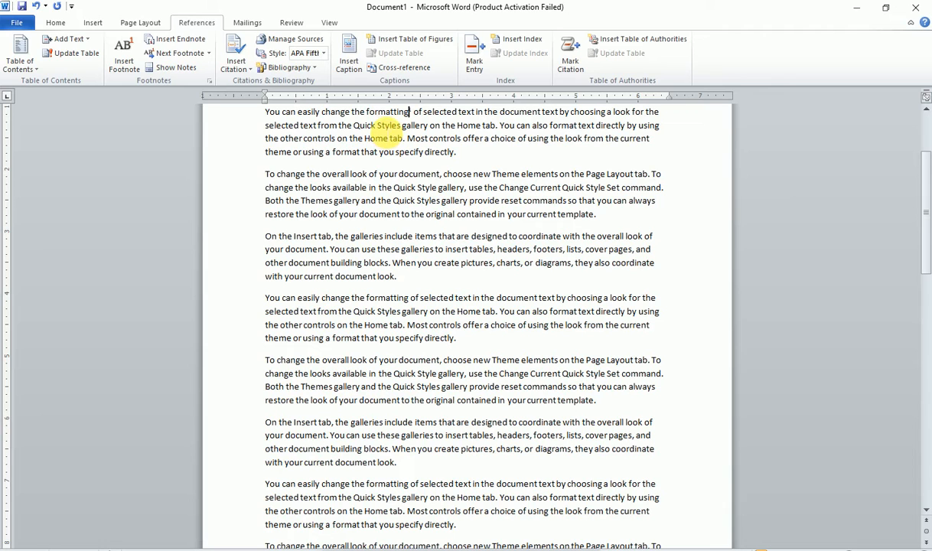
- Add an endnote after the word 'document' with the text '5454 ytyfty ft'
{"action": "key", "text": "alt+ctrl+f"}
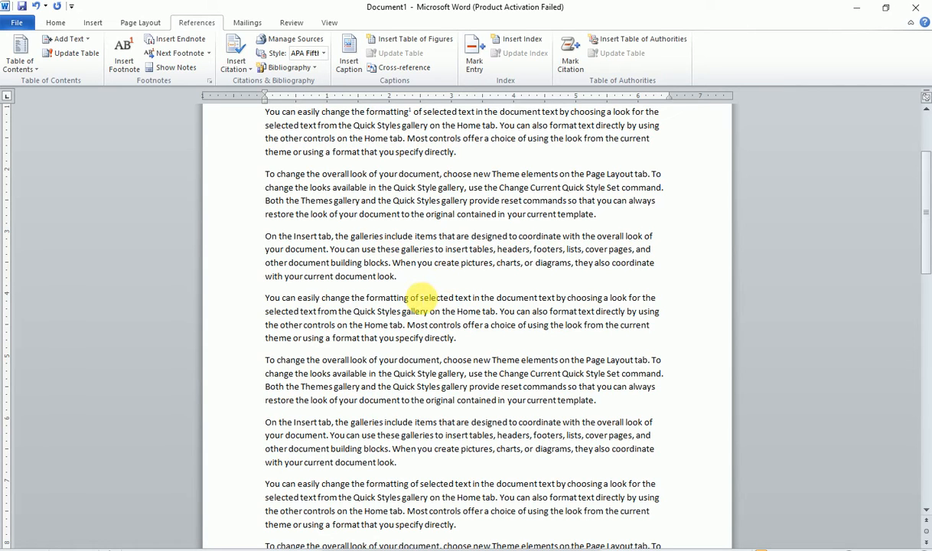
{"action": "double_click", "coordinate": [356, 277]}
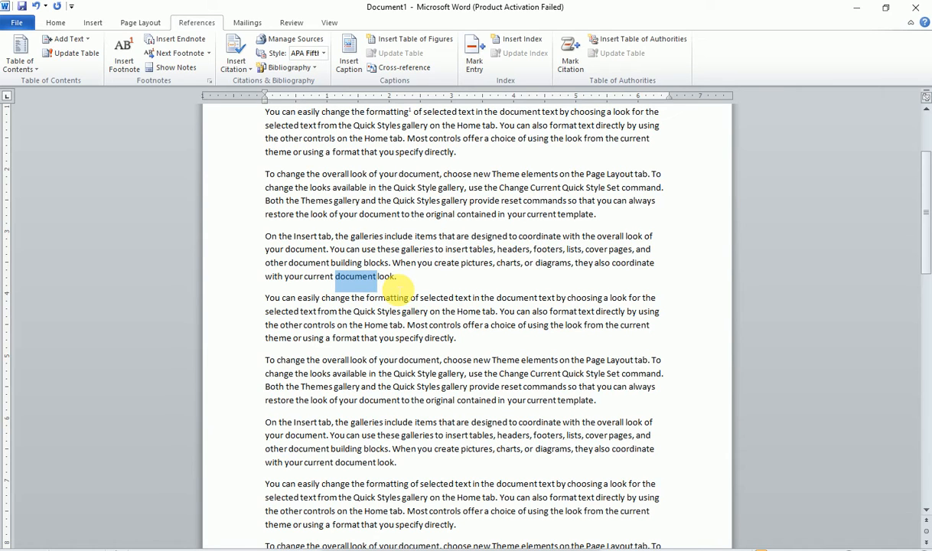
{"action": "left_click", "coordinate": [188, 39]}
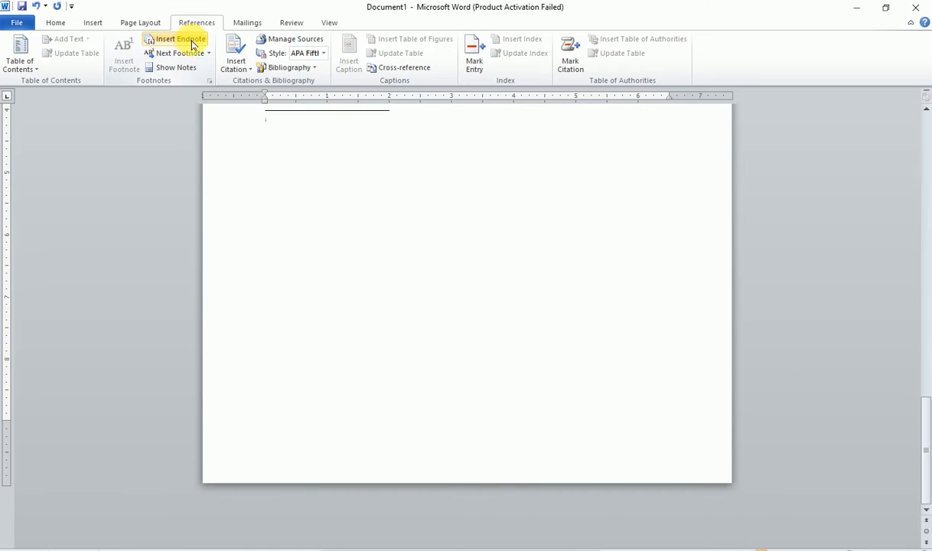
{"action": "scroll", "coordinate": [391, 337], "scroll_direction": "up", "scroll_amount": 5}
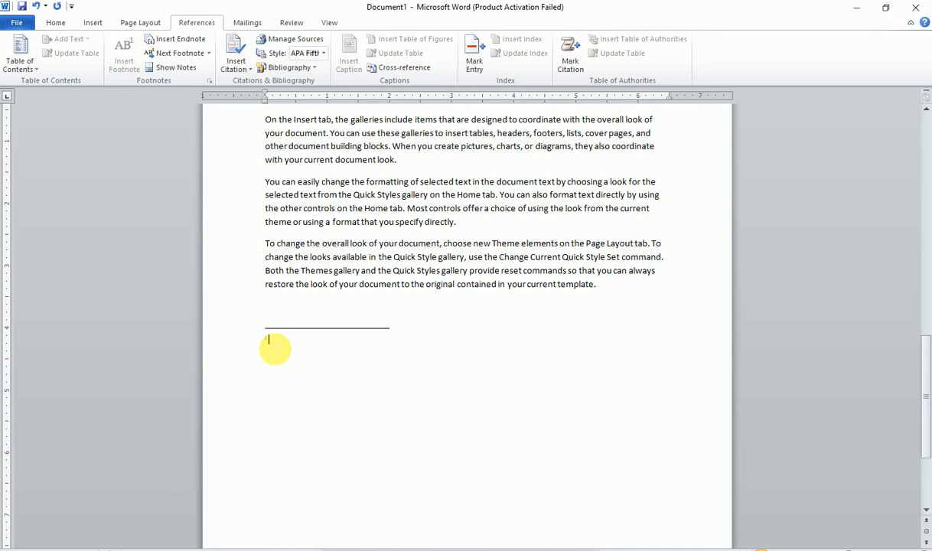
{"action": "type", "text": "5454 ytyfty ft ft"}
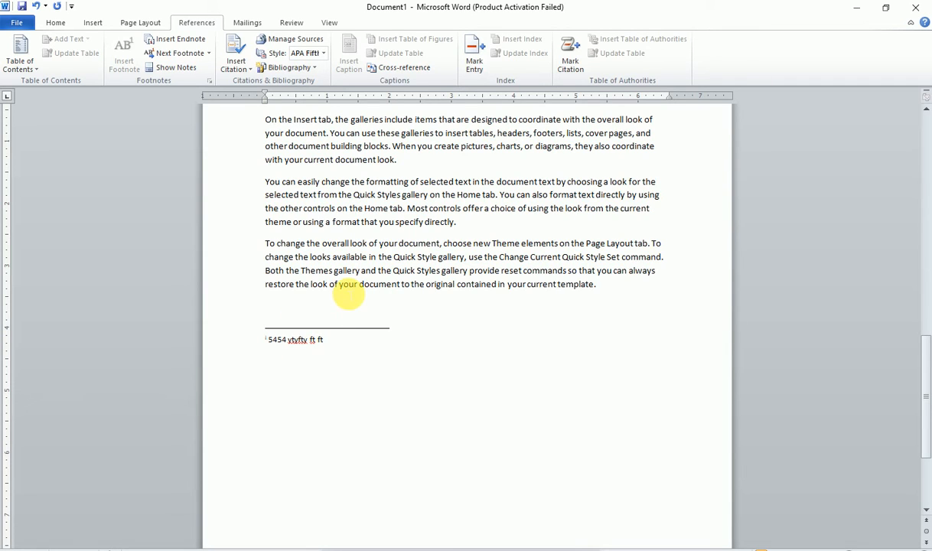
{"action": "left_click", "coordinate": [275, 340]}
{"action": "left_click", "coordinate": [266, 342]}
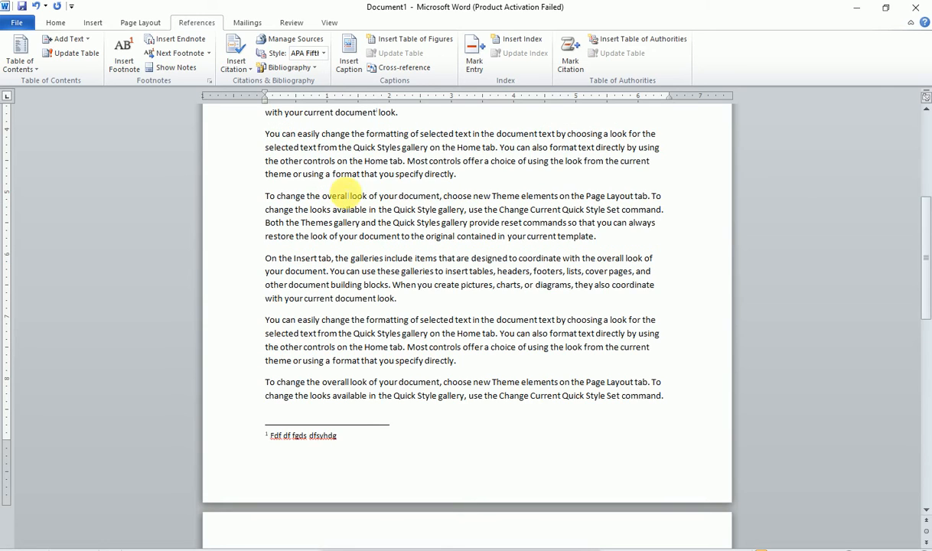
- Jump to the endnote, select its line, then return to the blank line above it
{"action": "scroll", "coordinate": [359, 172], "scroll_direction": "up", "scroll_amount": 2}
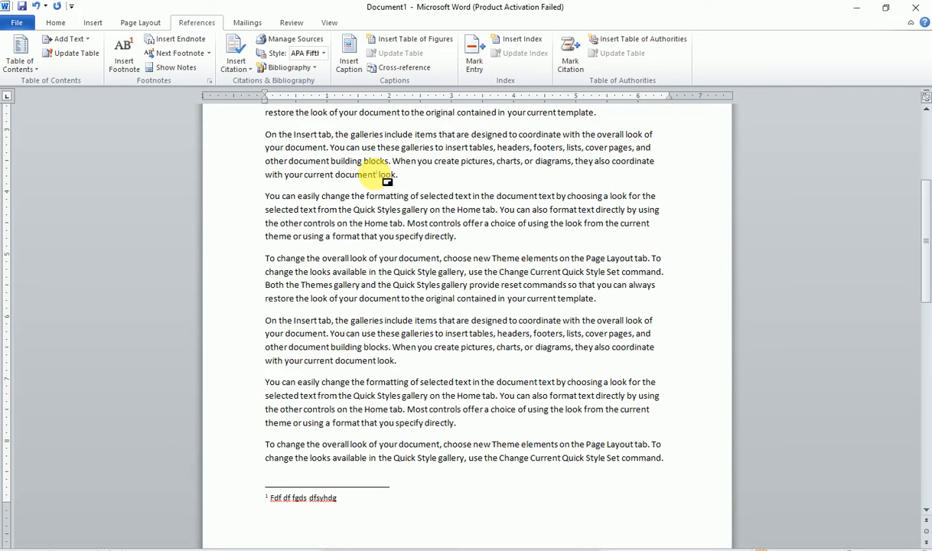
{"action": "double_click", "coordinate": [378, 175]}
{"action": "key", "text": "shift+End"}
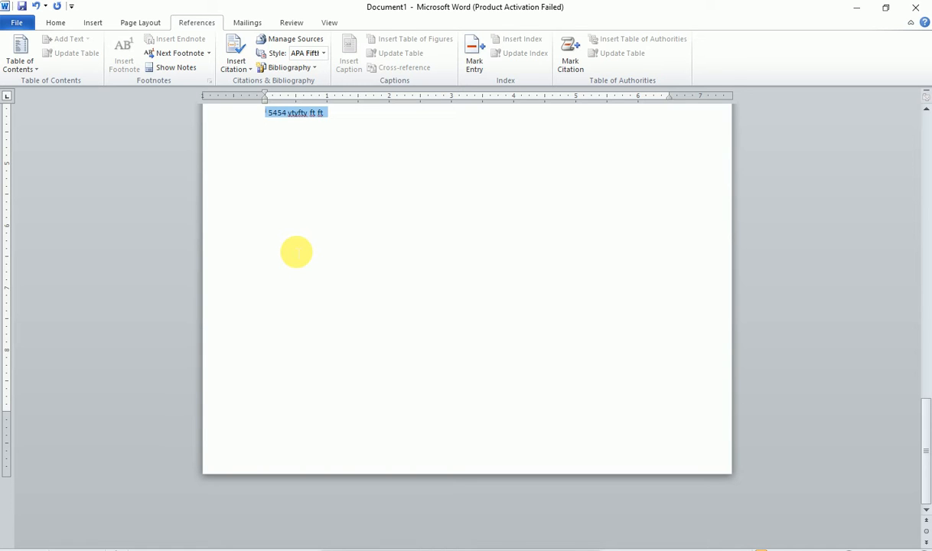
{"action": "scroll", "coordinate": [296, 252], "scroll_direction": "up", "scroll_amount": 3}
{"action": "left_click", "coordinate": [378, 197]}
{"action": "scroll", "coordinate": [297, 289], "scroll_direction": "up", "scroll_amount": 2}
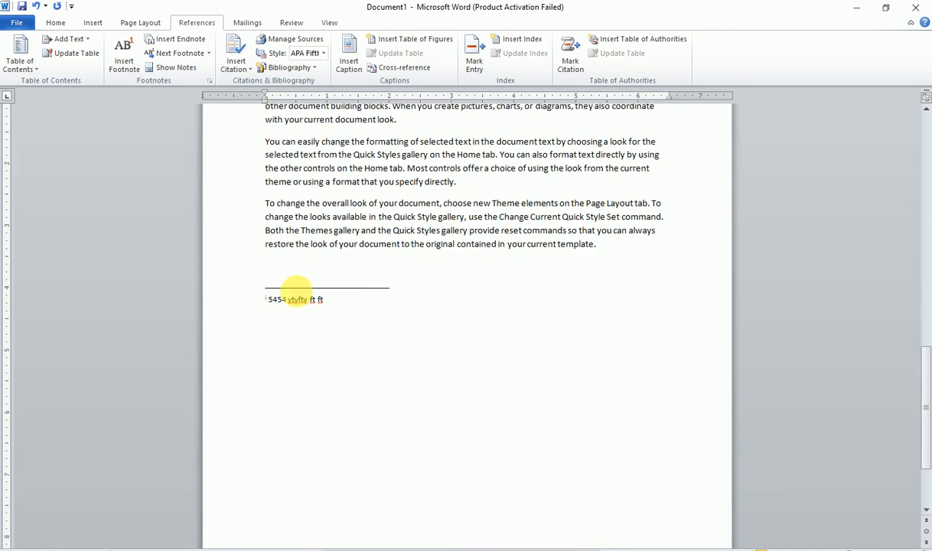
{"action": "scroll", "coordinate": [296, 289], "scroll_direction": "up", "scroll_amount": 2}
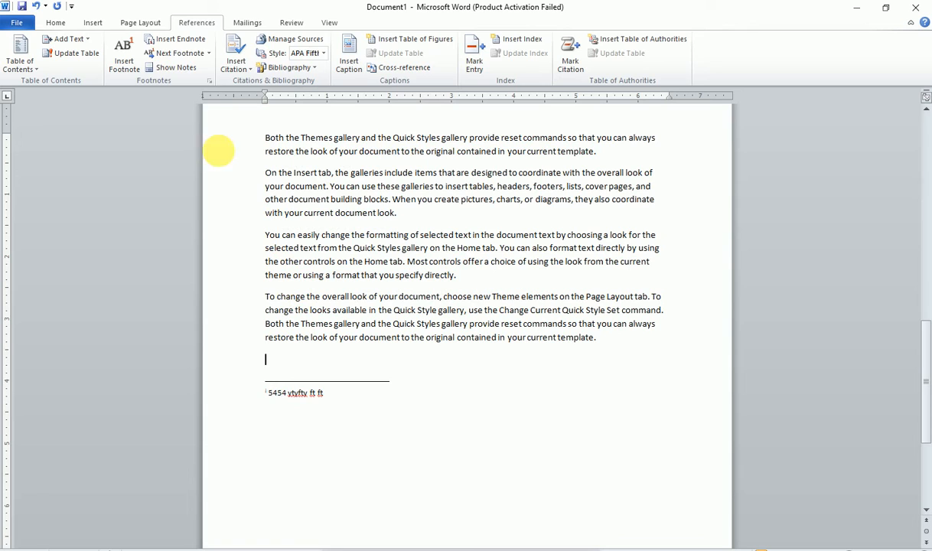
{"action": "left_click", "coordinate": [207, 55]}
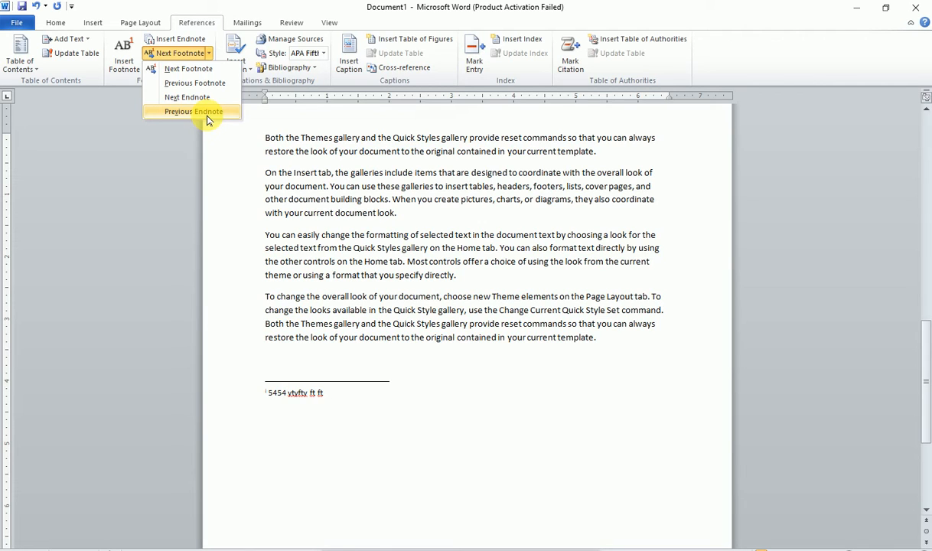
{"action": "left_click", "coordinate": [222, 144]}
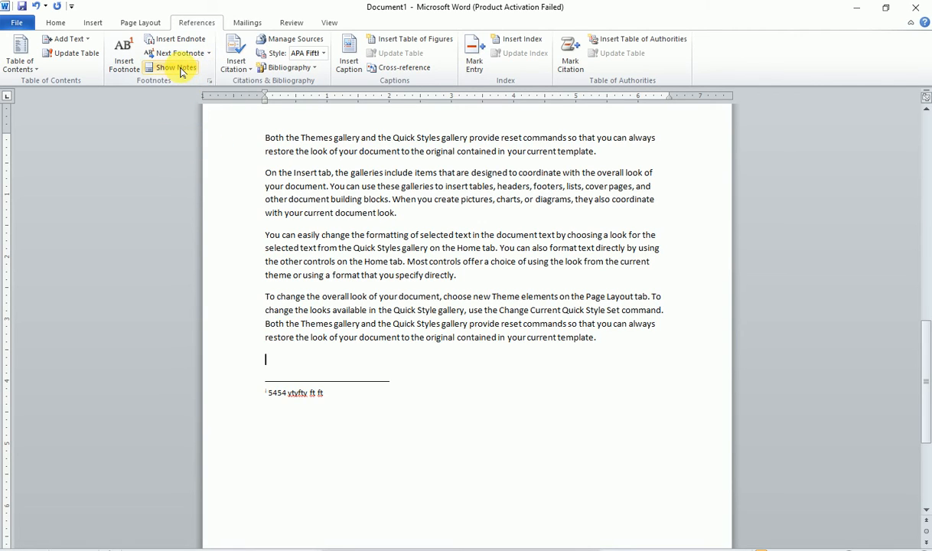
{"action": "left_click", "coordinate": [177, 67]}
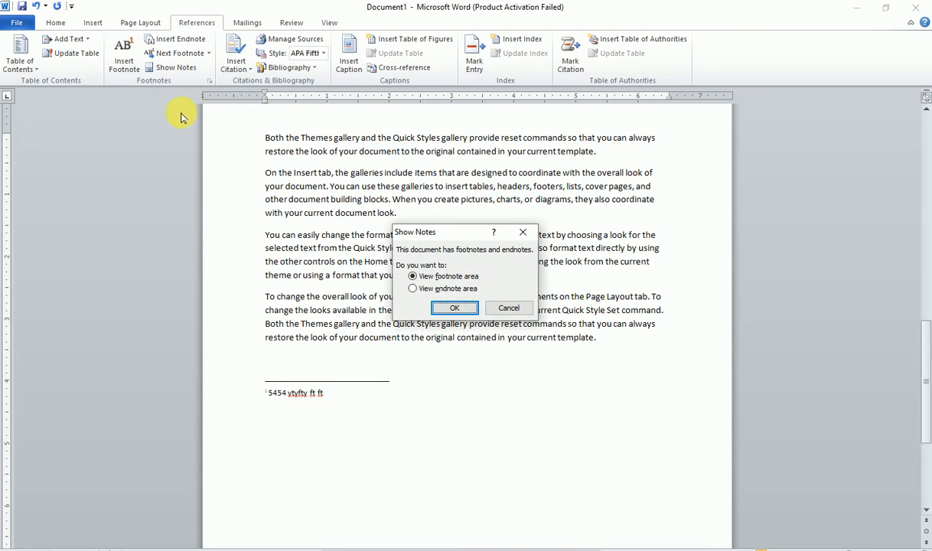
{"action": "left_click", "coordinate": [443, 288]}
{"action": "left_click", "coordinate": [459, 308]}
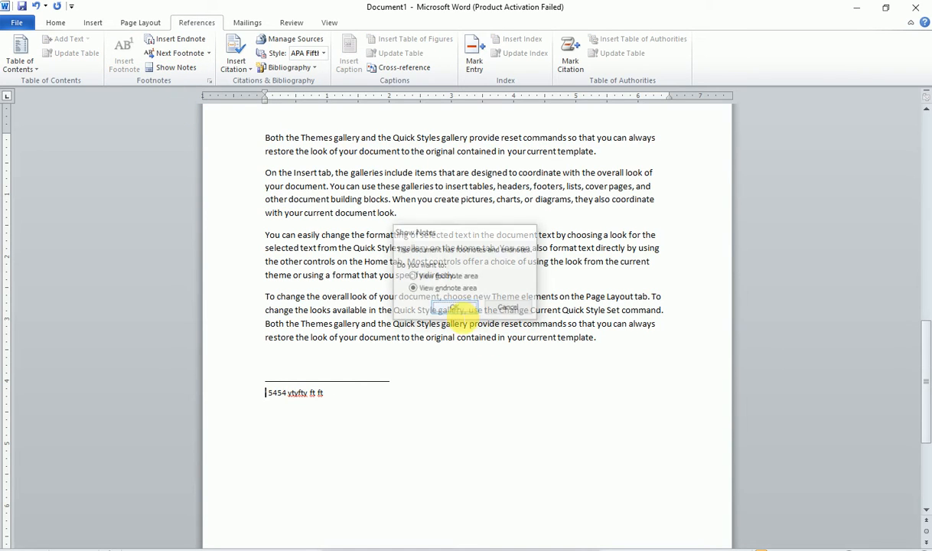
{"action": "scroll", "coordinate": [428, 309], "scroll_direction": "up", "scroll_amount": 10}
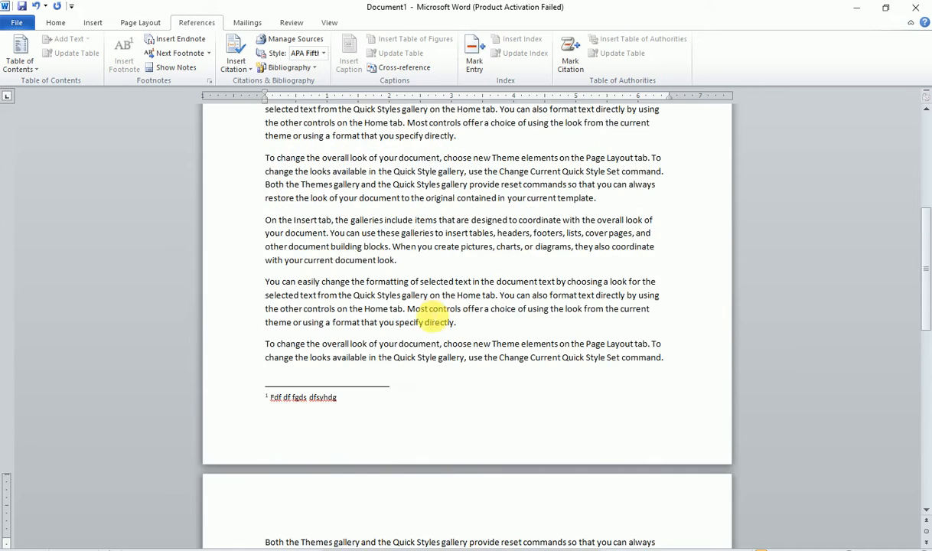
{"action": "scroll", "coordinate": [428, 314], "scroll_direction": "down", "scroll_amount": 5}
{"action": "left_click", "coordinate": [411, 369]}
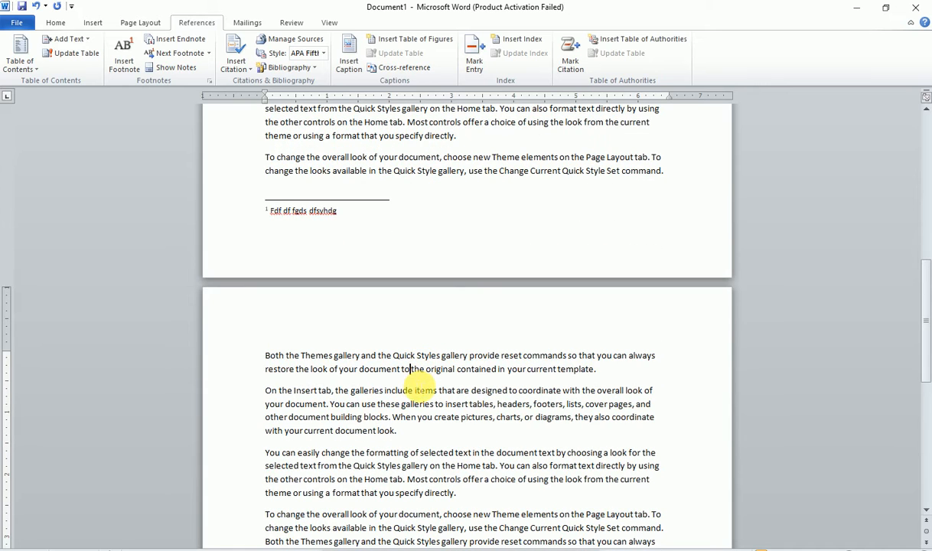
{"action": "left_click", "coordinate": [180, 68]}
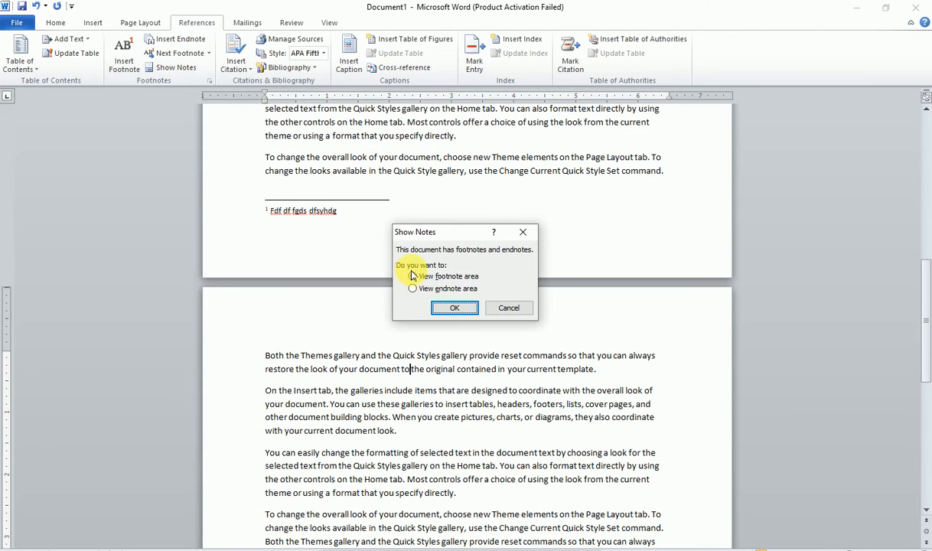
{"action": "left_click", "coordinate": [452, 308]}
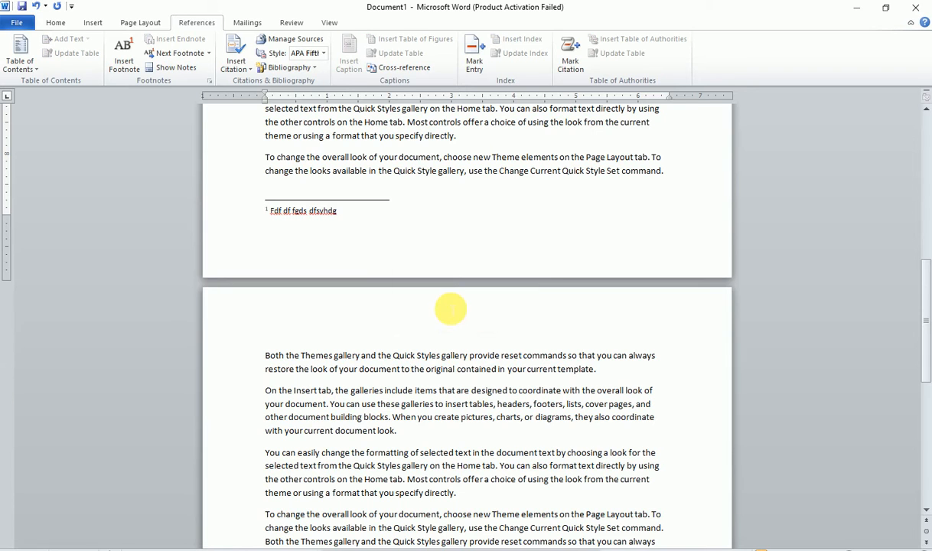
{"action": "scroll", "coordinate": [450, 309], "scroll_direction": "down", "scroll_amount": 3}
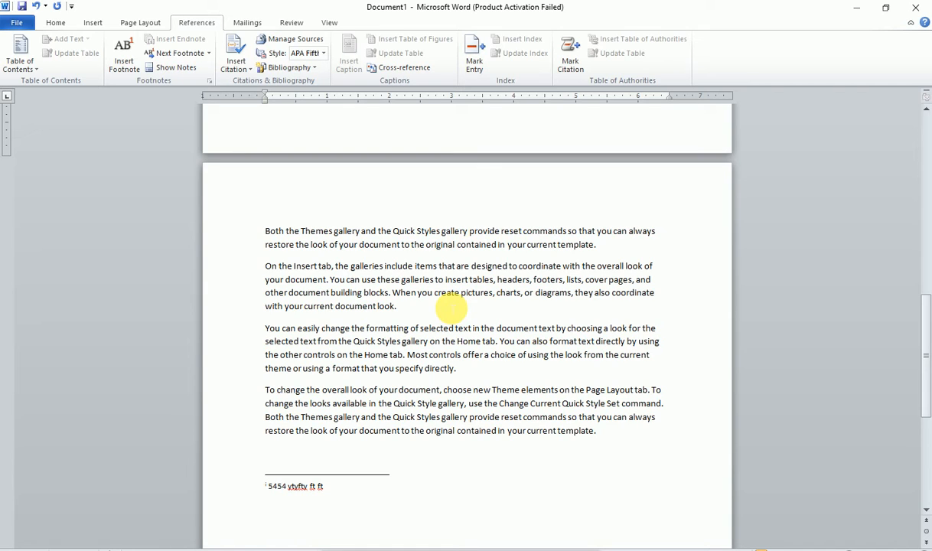
{"action": "scroll", "coordinate": [451, 309], "scroll_direction": "down", "scroll_amount": 2}
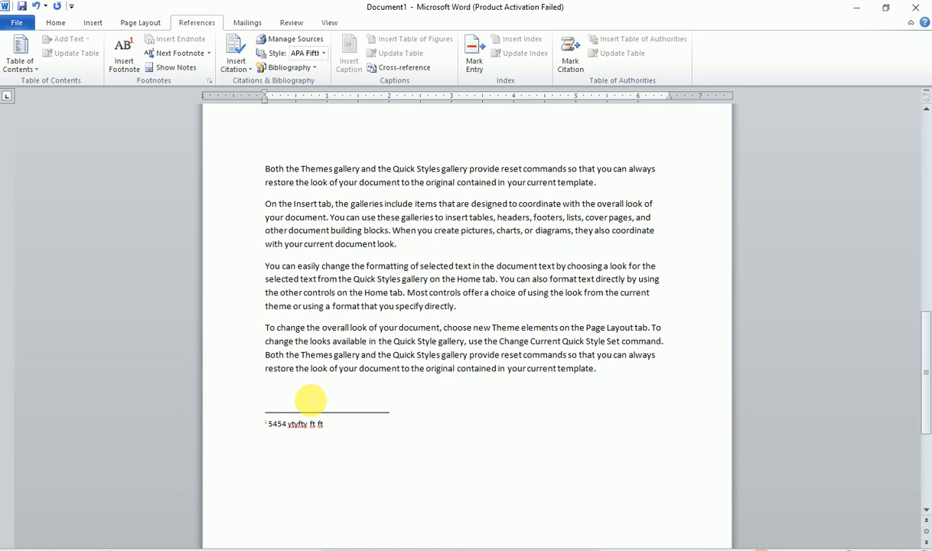
{"action": "left_click", "coordinate": [308, 396]}
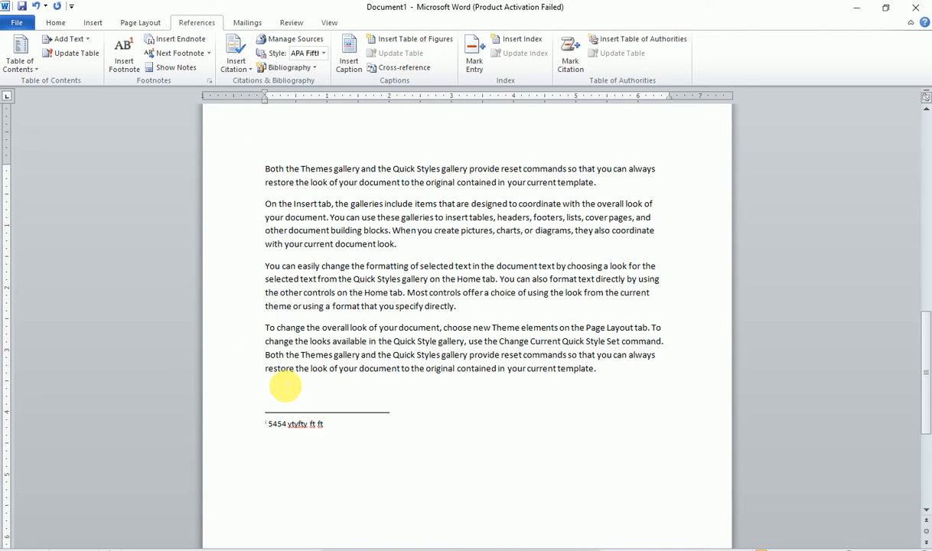
- Add a 'Citation' line, view its synonyms without changes, and move to the line below
{"action": "type", "text": "cit"}
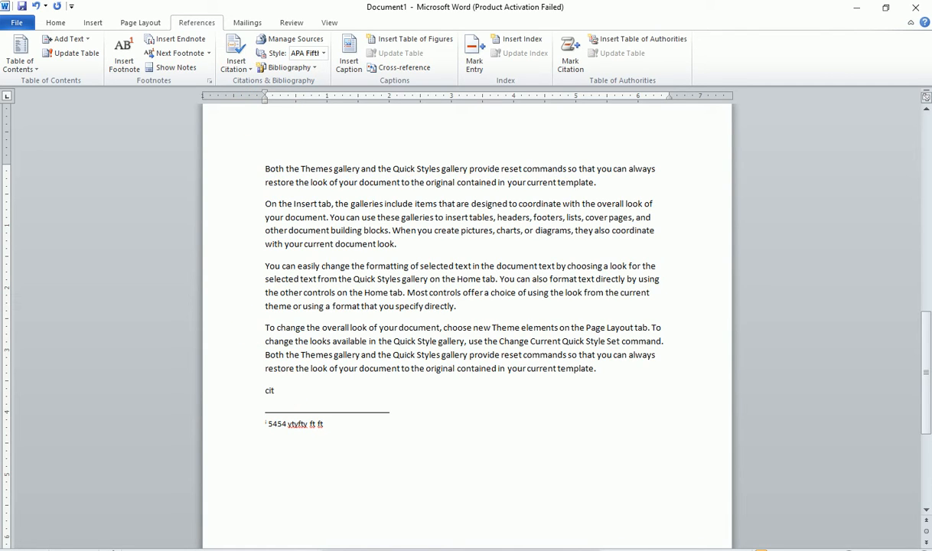
{"action": "type", "text": "ation"}
{"action": "key", "text": "Return"}
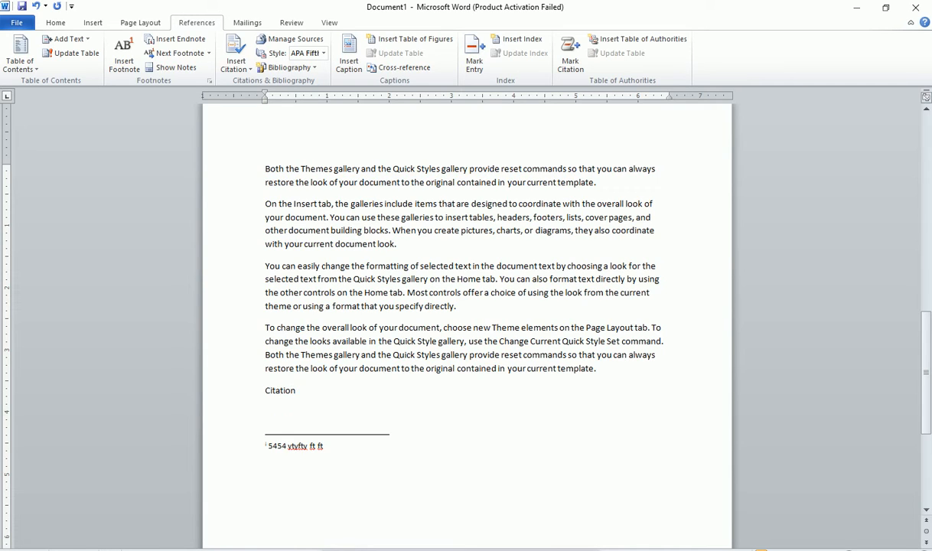
{"action": "right_click", "coordinate": [274, 391]}
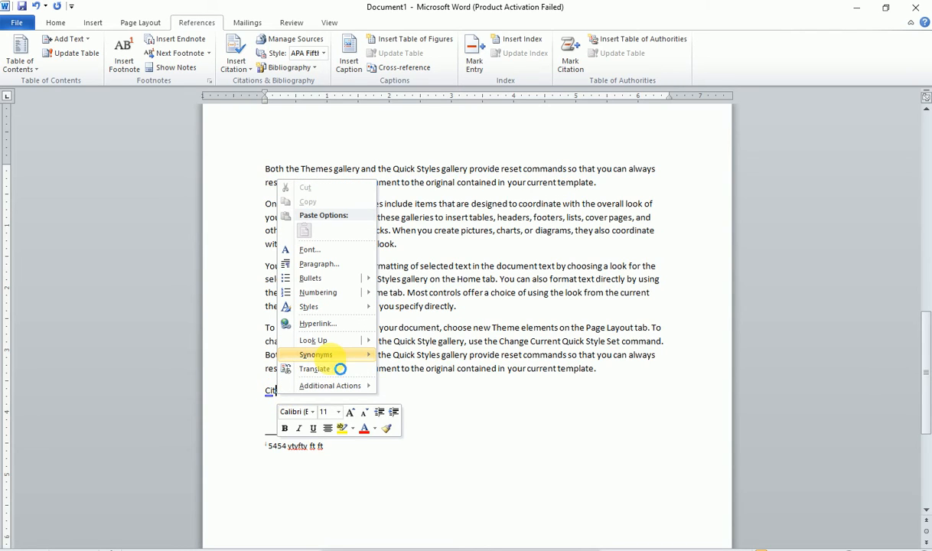
{"action": "mouse_move", "coordinate": [330, 358]}
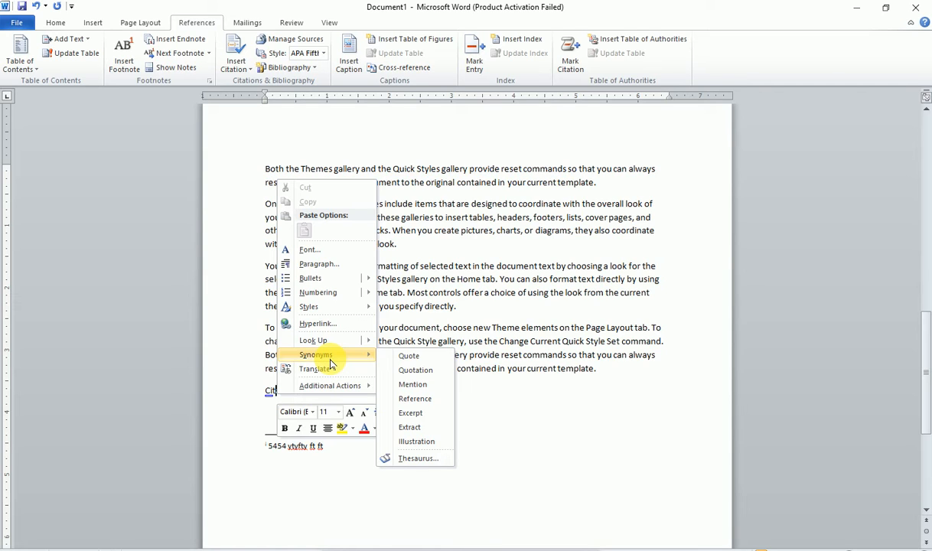
{"action": "left_click", "coordinate": [494, 385]}
{"action": "left_click", "coordinate": [276, 418]}
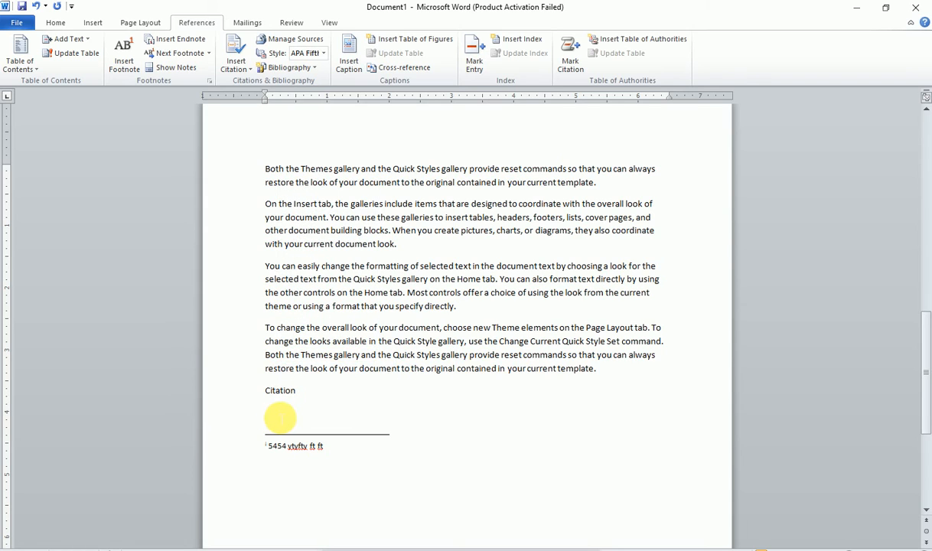
- Add a 'Bibliography' line below Citation and view its synonyms without changing it
{"action": "type", "text": "bib"}
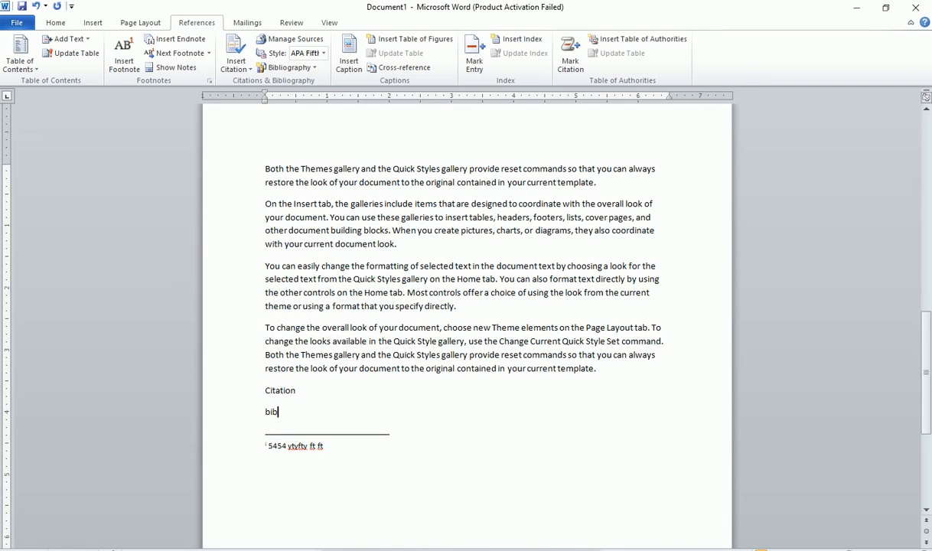
{"action": "type", "text": "liography"}
{"action": "key", "text": "Return"}
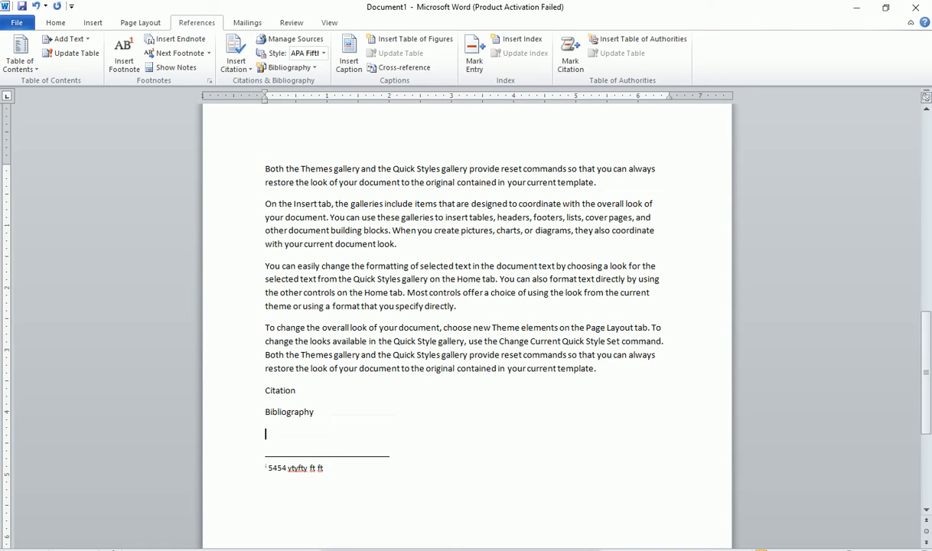
{"action": "right_click", "coordinate": [276, 417]}
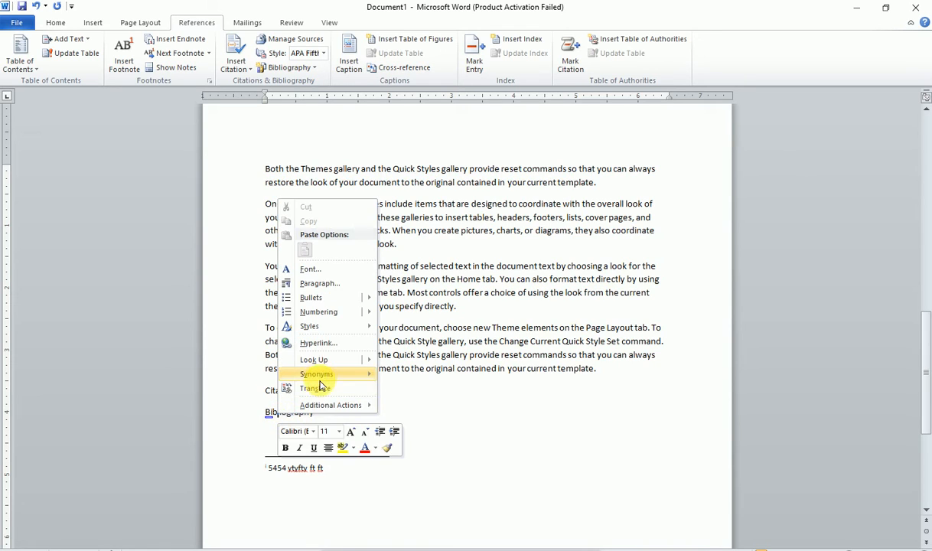
{"action": "mouse_move", "coordinate": [321, 377]}
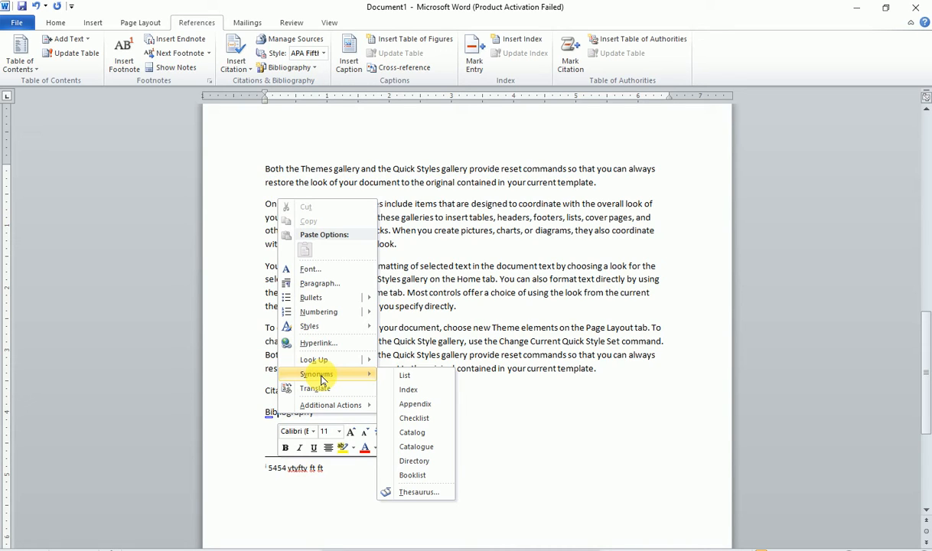
{"action": "left_click", "coordinate": [252, 423]}
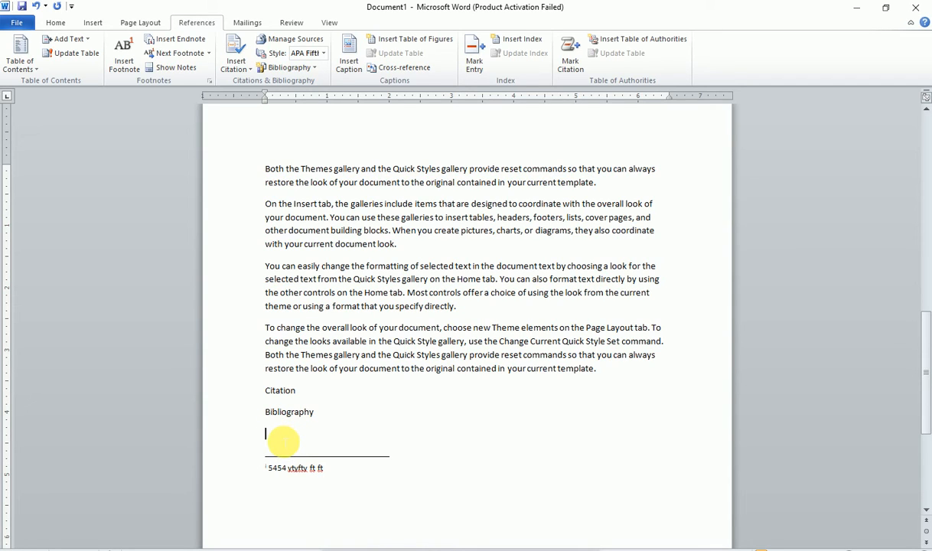
- On the empty line below Bibliography, start a new citation source and show its source types
{"action": "left_click", "coordinate": [283, 442]}
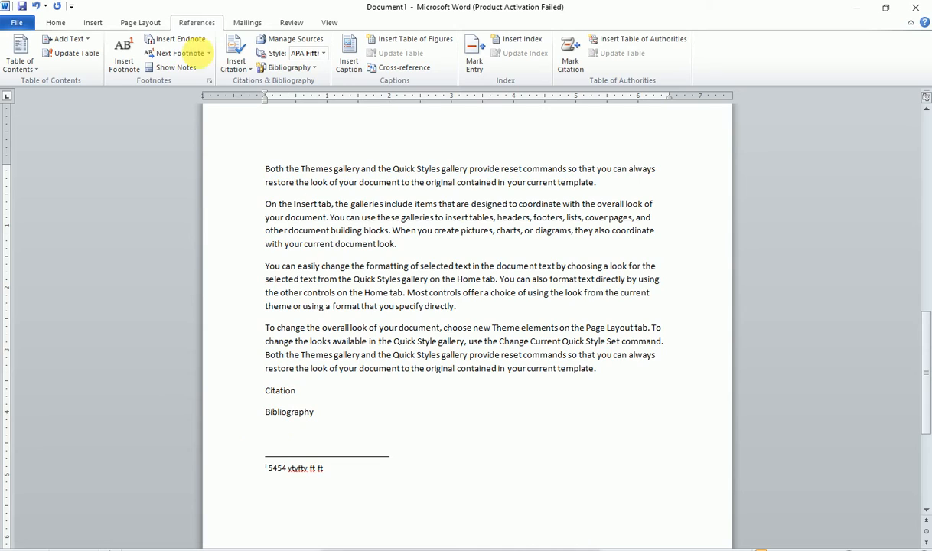
{"action": "left_click", "coordinate": [234, 63]}
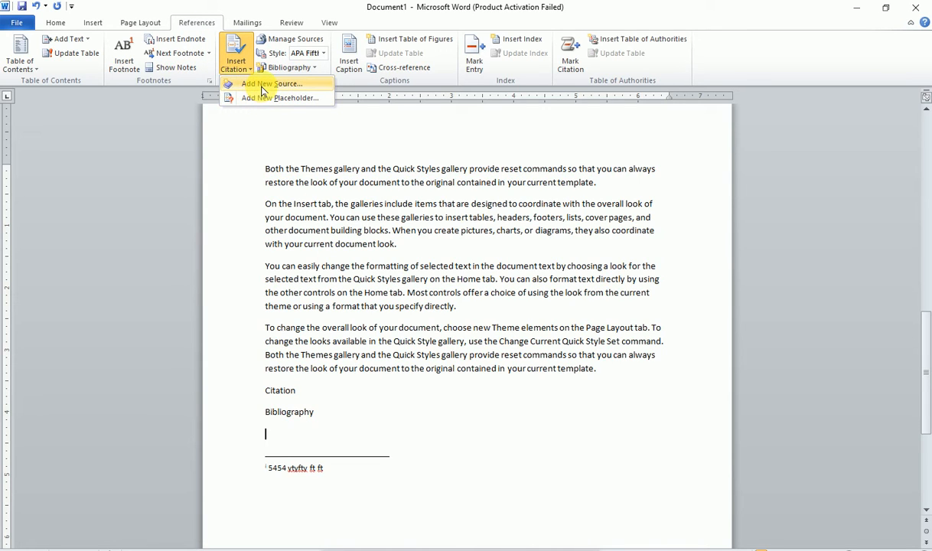
{"action": "left_click", "coordinate": [261, 90]}
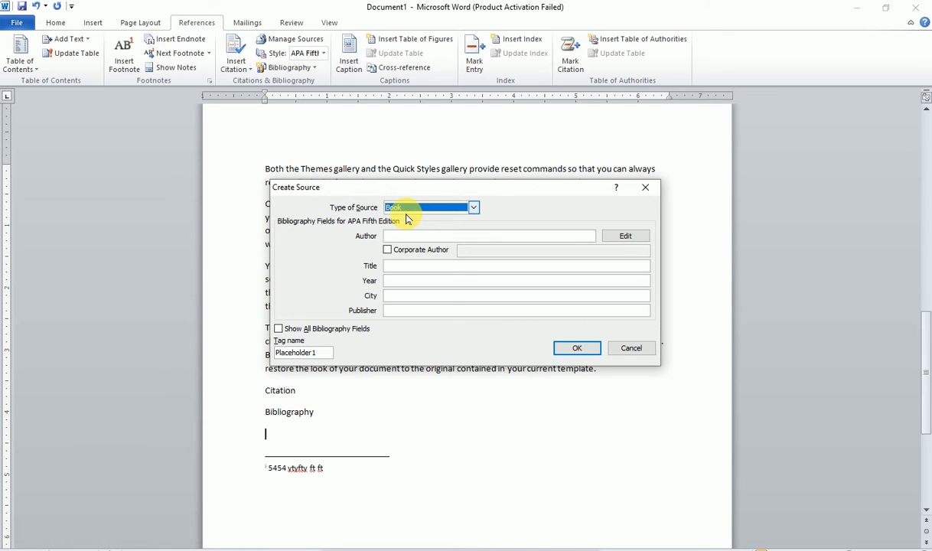
{"action": "left_click", "coordinate": [473, 207]}
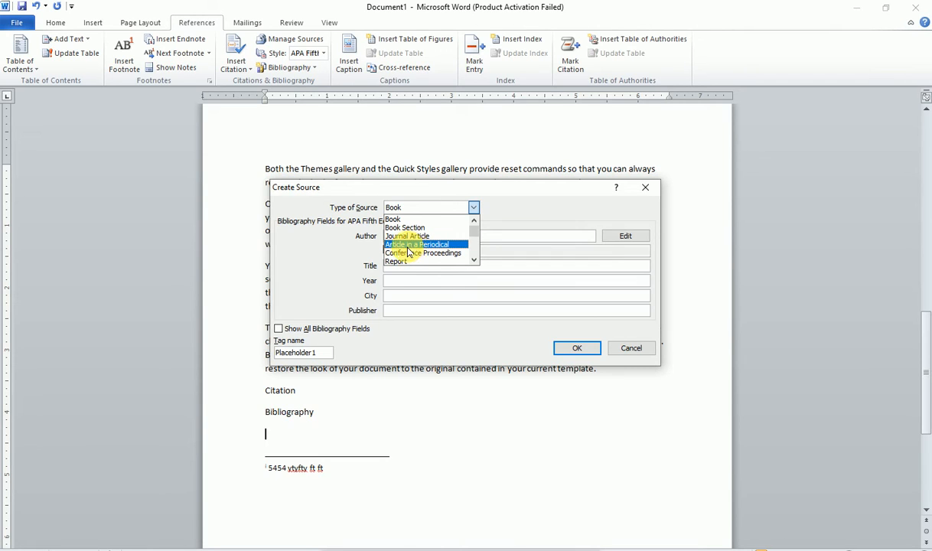
{"action": "left_click", "coordinate": [474, 261]}
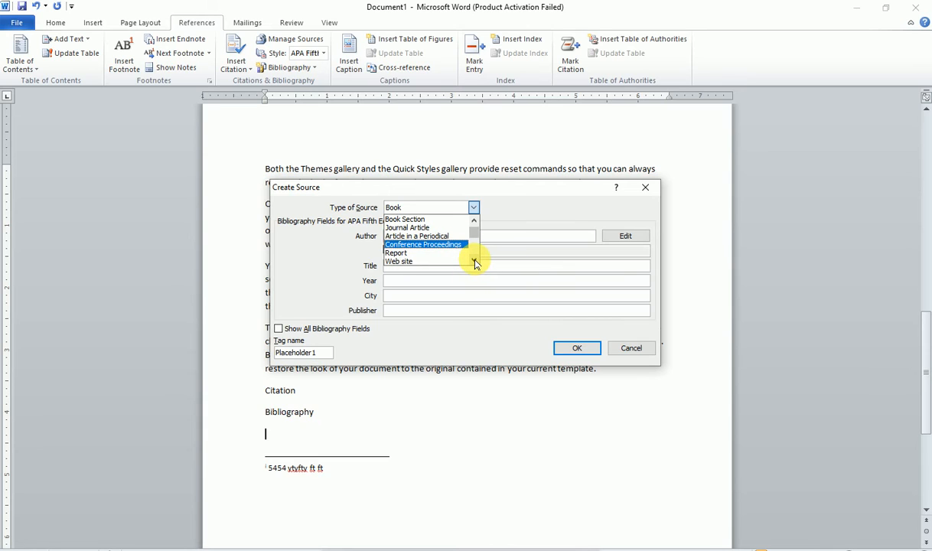
{"action": "left_click", "coordinate": [475, 260]}
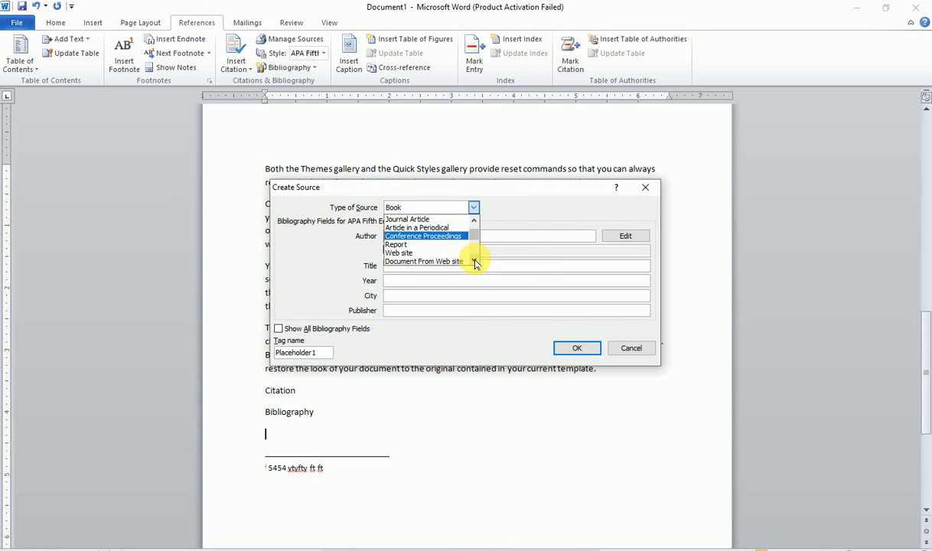
{"action": "left_click", "coordinate": [474, 261]}
{"action": "left_click", "coordinate": [475, 261]}
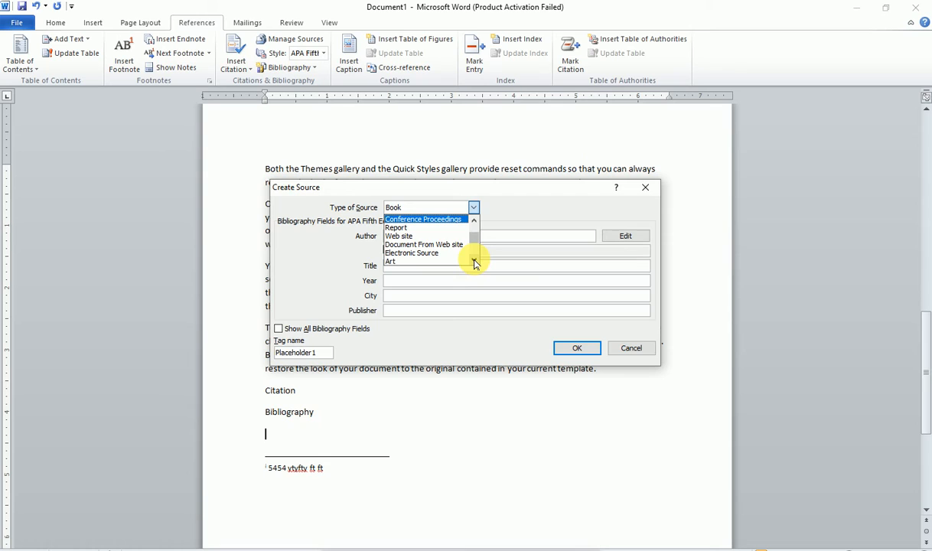
{"action": "left_click", "coordinate": [474, 263]}
{"action": "left_click", "coordinate": [474, 263]}
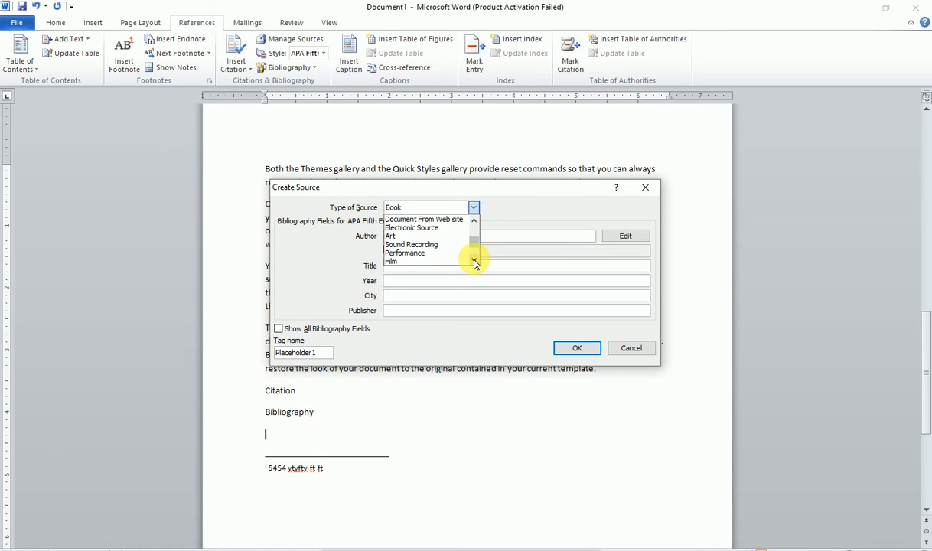
{"action": "left_click", "coordinate": [474, 263]}
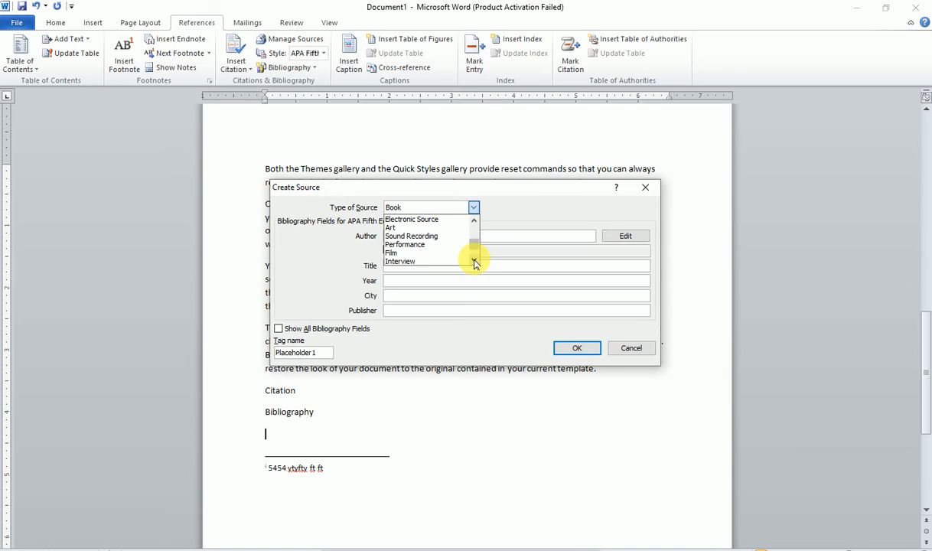
{"action": "left_click", "coordinate": [474, 263]}
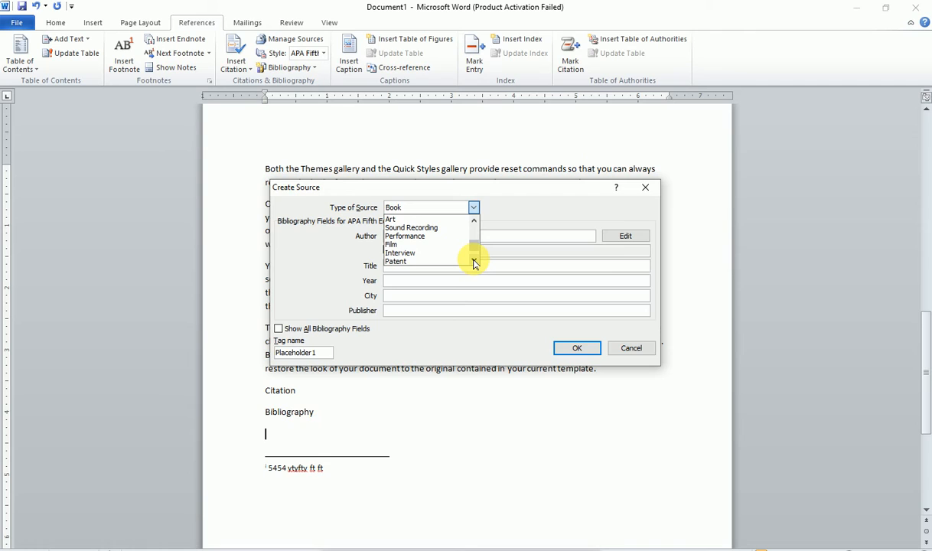
{"action": "left_click", "coordinate": [474, 263]}
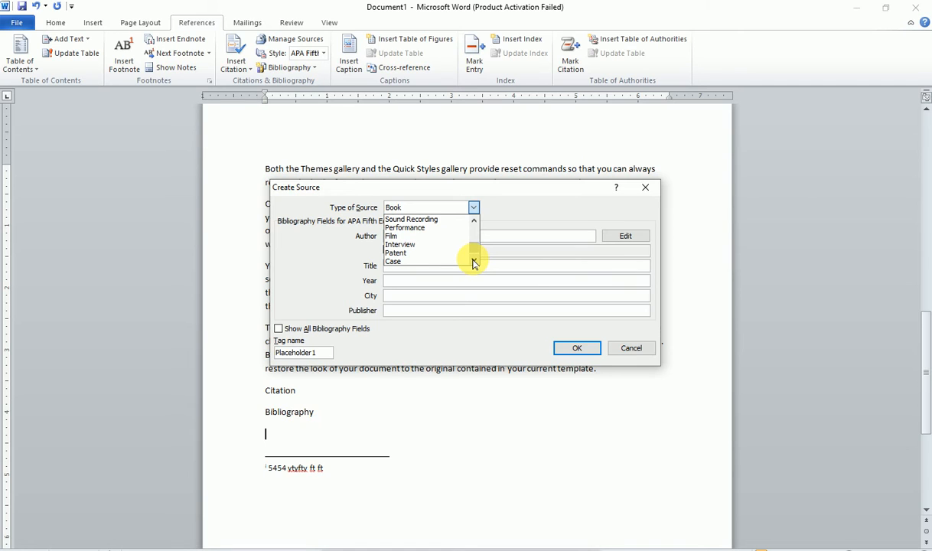
{"action": "left_click", "coordinate": [474, 263]}
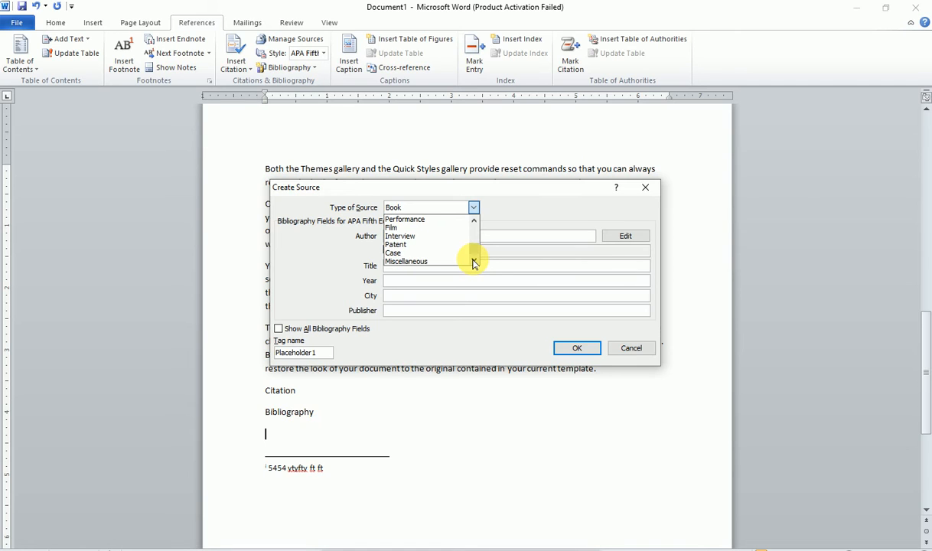
{"action": "left_click_drag", "start_coordinate": [471, 246], "coordinate": [475, 224]}
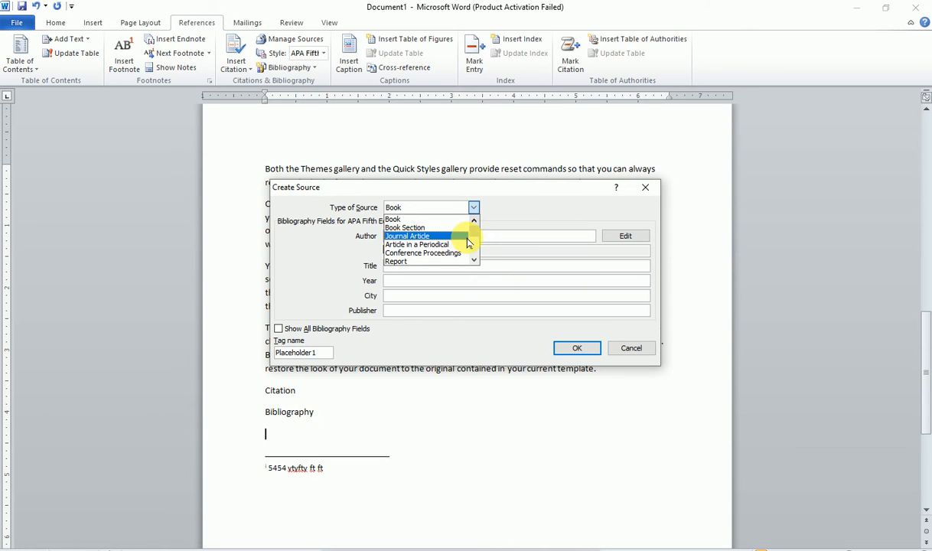
- Try Book Section, Conference Proceedings and Book as the new source's type
{"action": "left_click", "coordinate": [410, 228]}
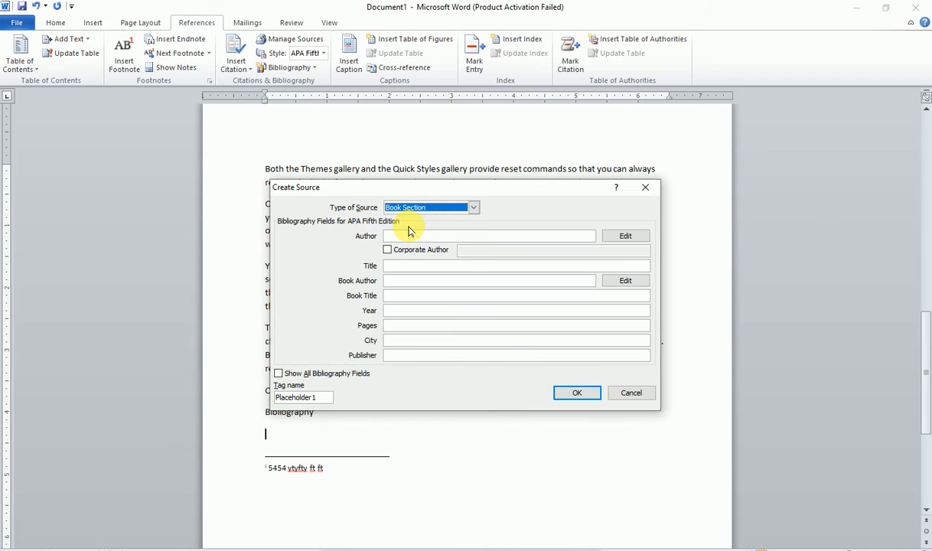
{"action": "left_click", "coordinate": [471, 208]}
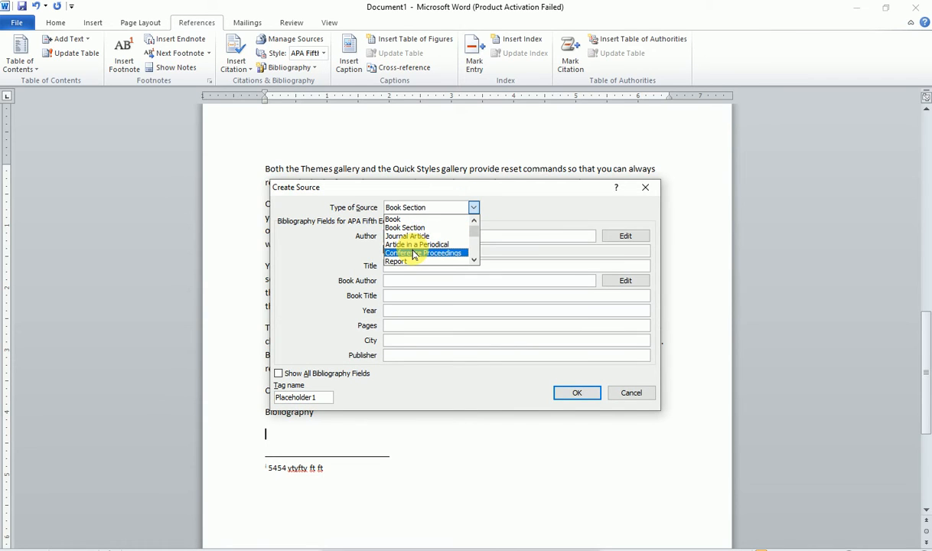
{"action": "left_click", "coordinate": [414, 253]}
{"action": "left_click", "coordinate": [473, 207]}
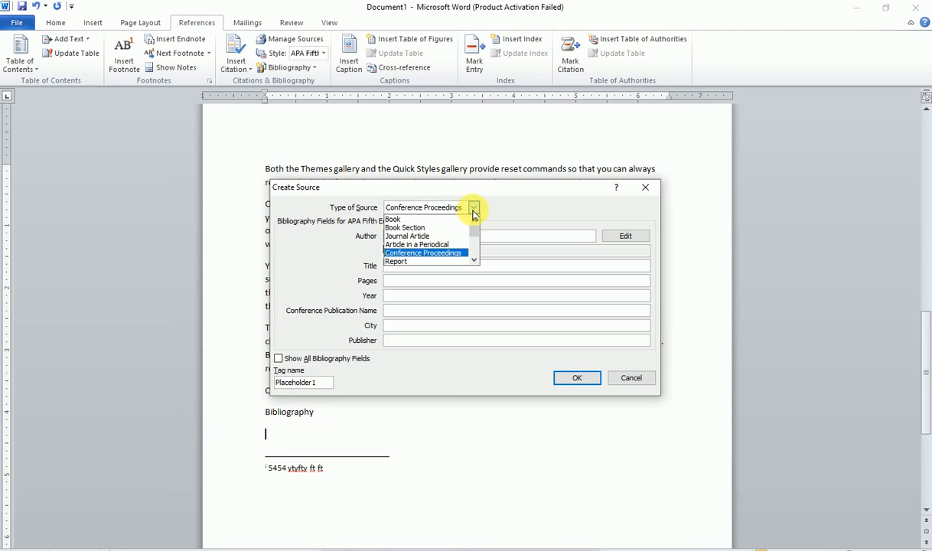
{"action": "left_click", "coordinate": [390, 218]}
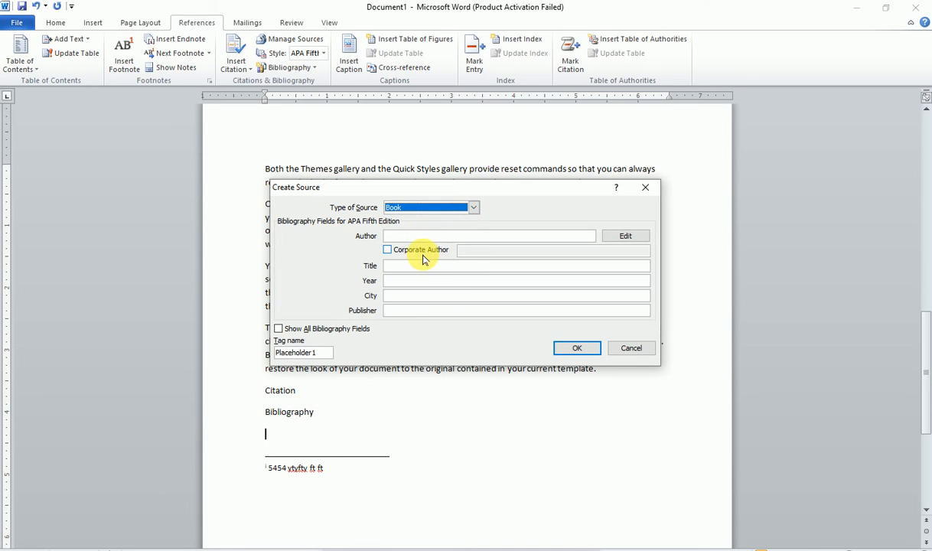
- Step through the Author, Title, Year, City and Publisher fields, then settle on Book Section
{"action": "left_click", "coordinate": [393, 235]}
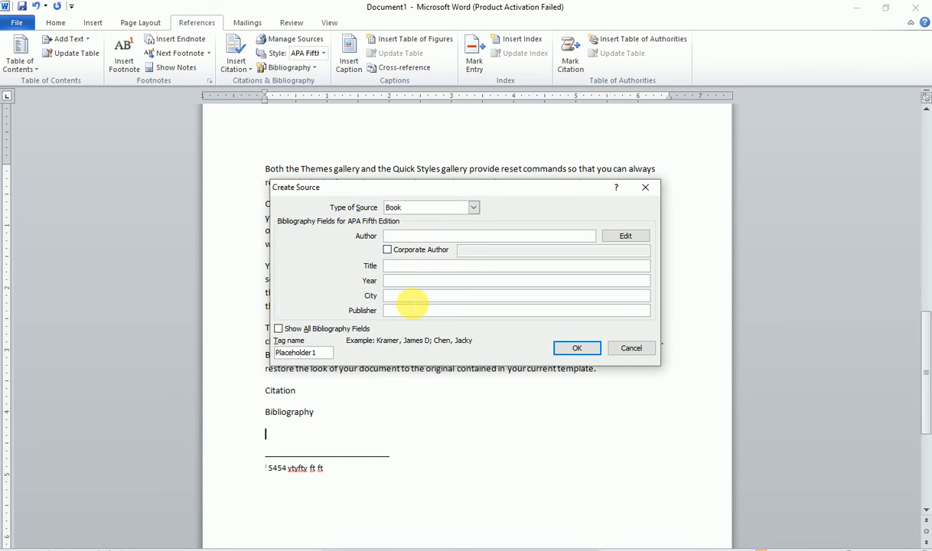
{"action": "left_click", "coordinate": [409, 266]}
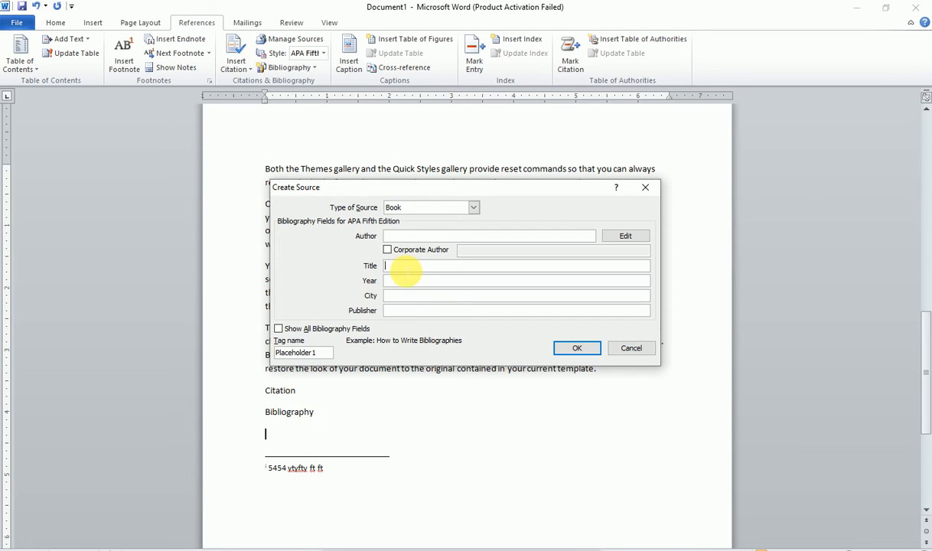
{"action": "left_click", "coordinate": [398, 281]}
{"action": "left_click", "coordinate": [405, 296]}
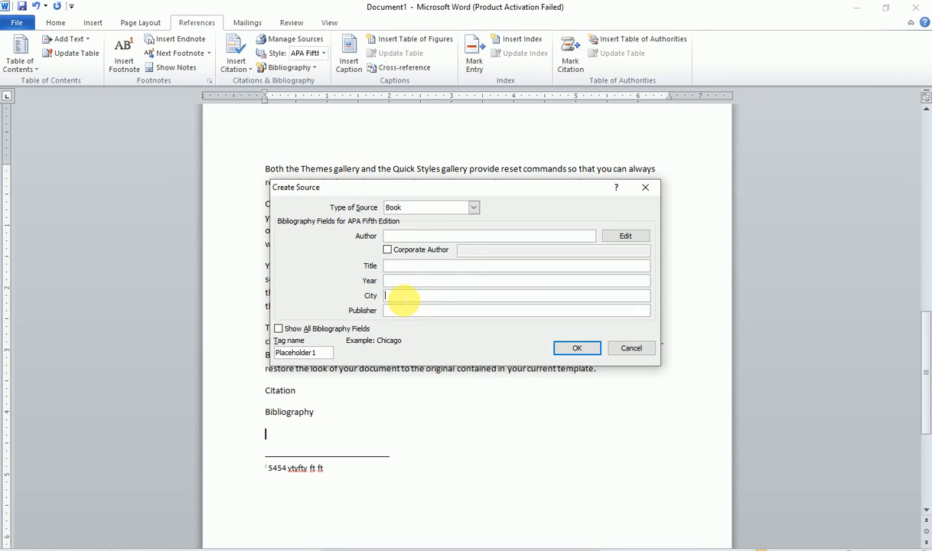
{"action": "left_click", "coordinate": [409, 311]}
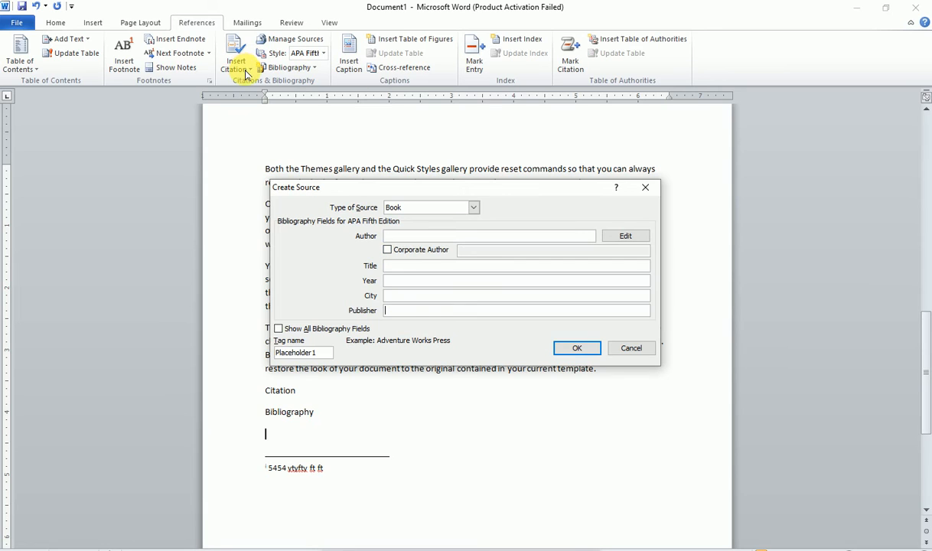
{"action": "left_click", "coordinate": [473, 207]}
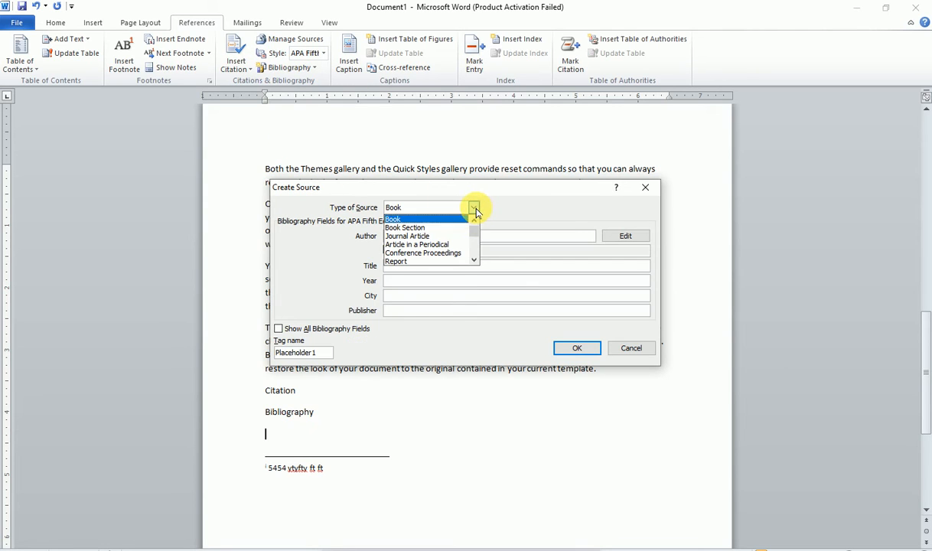
{"action": "left_click", "coordinate": [417, 228]}
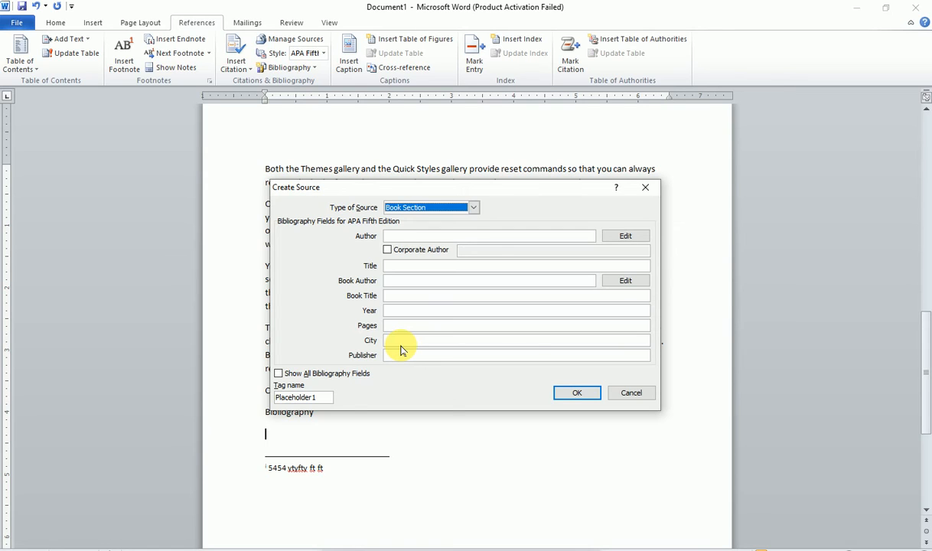
{"action": "left_click", "coordinate": [278, 375]}
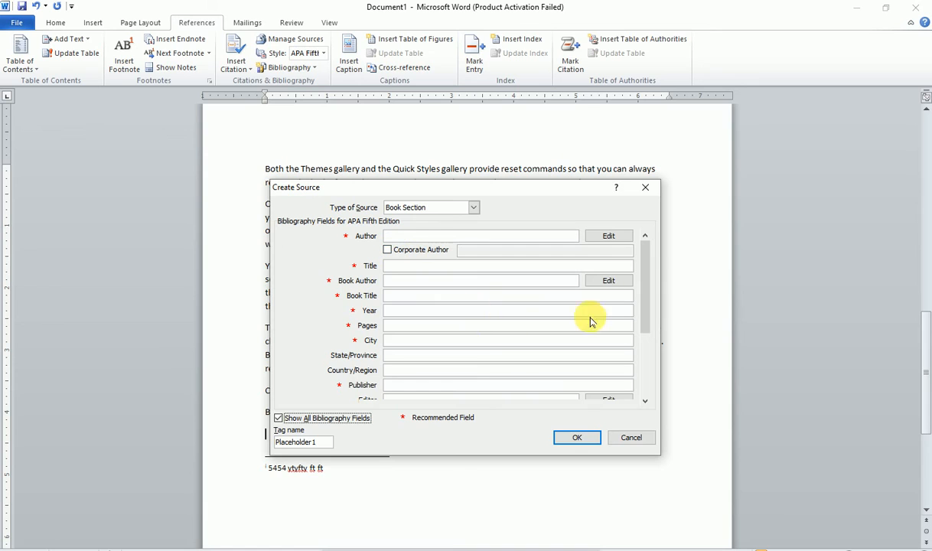
{"action": "mouse_move", "coordinate": [648, 313]}
{"action": "left_mouse_down"}
{"action": "mouse_move", "coordinate": [647, 370]}
{"action": "mouse_move", "coordinate": [645, 298]}
{"action": "left_mouse_up"}
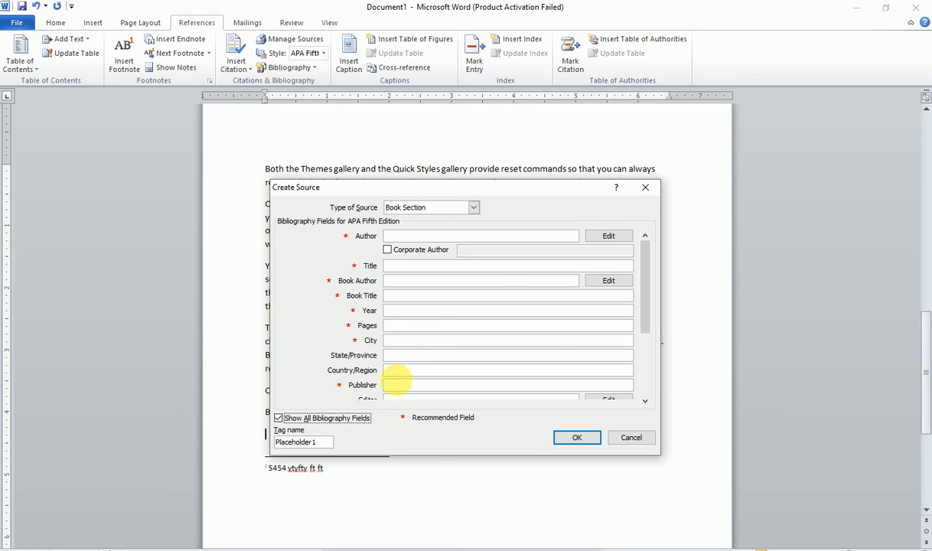
{"action": "left_click", "coordinate": [277, 417]}
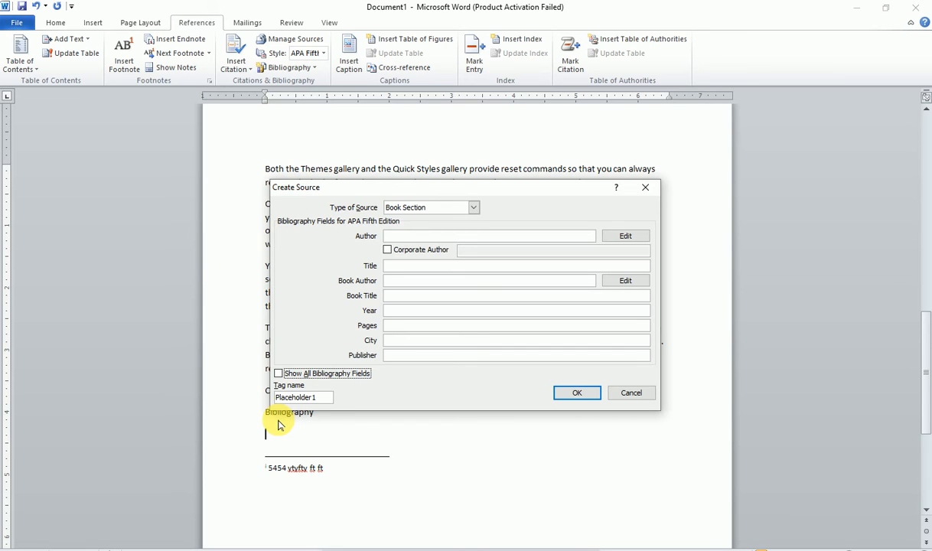
- Try Report as the new source's type, then switch it to Web site
{"action": "left_click", "coordinate": [401, 236]}
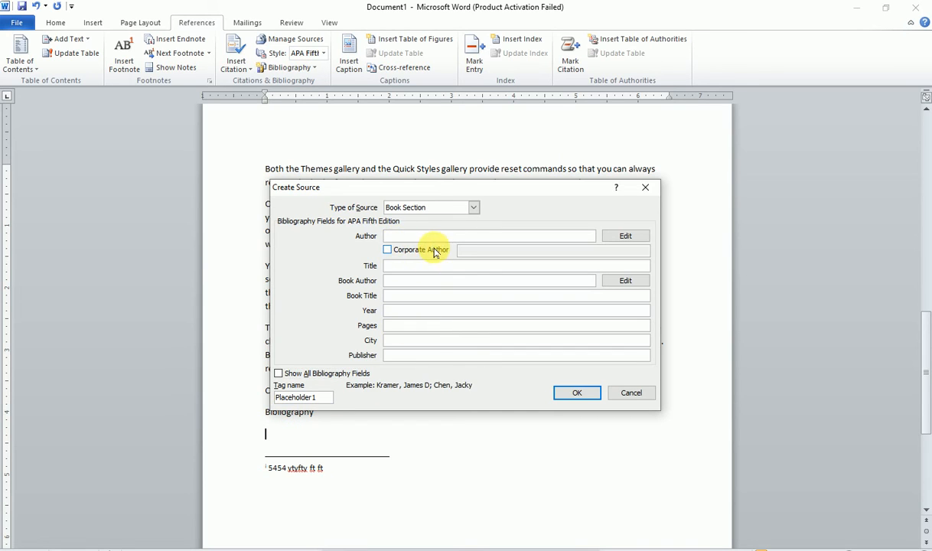
{"action": "left_click", "coordinate": [472, 208]}
{"action": "left_click", "coordinate": [420, 262]}
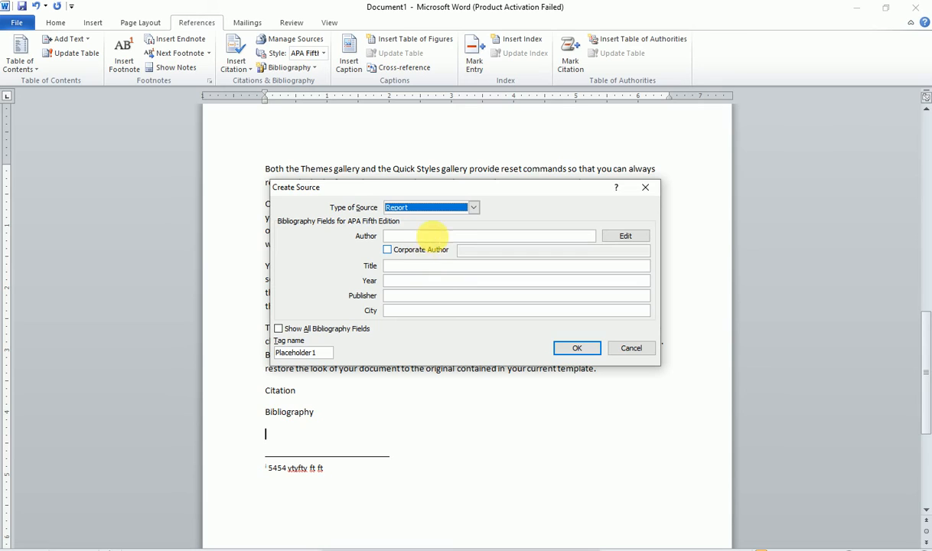
{"action": "left_click", "coordinate": [472, 208]}
{"action": "scroll", "coordinate": [447, 259], "scroll_direction": "down", "scroll_amount": 1}
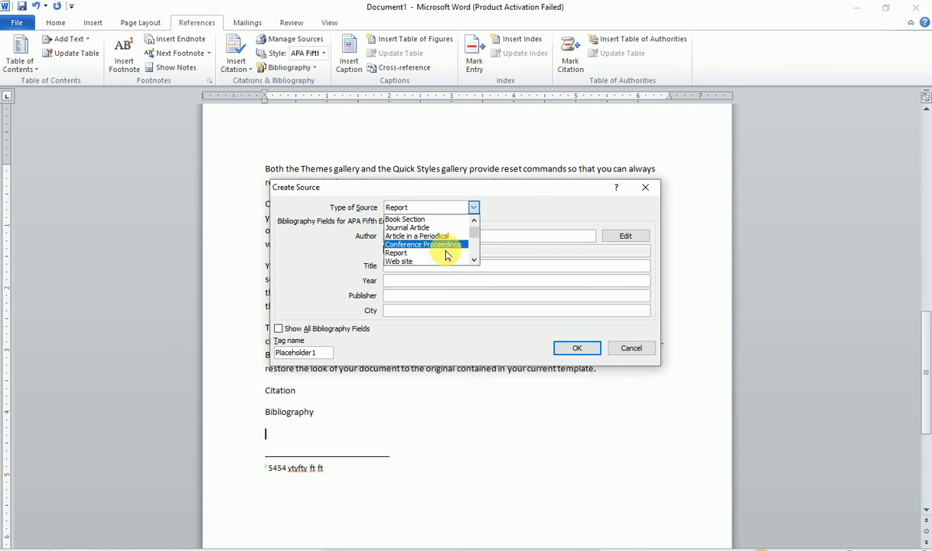
{"action": "scroll", "coordinate": [443, 251], "scroll_direction": "down", "scroll_amount": 1}
{"action": "left_click", "coordinate": [417, 253]}
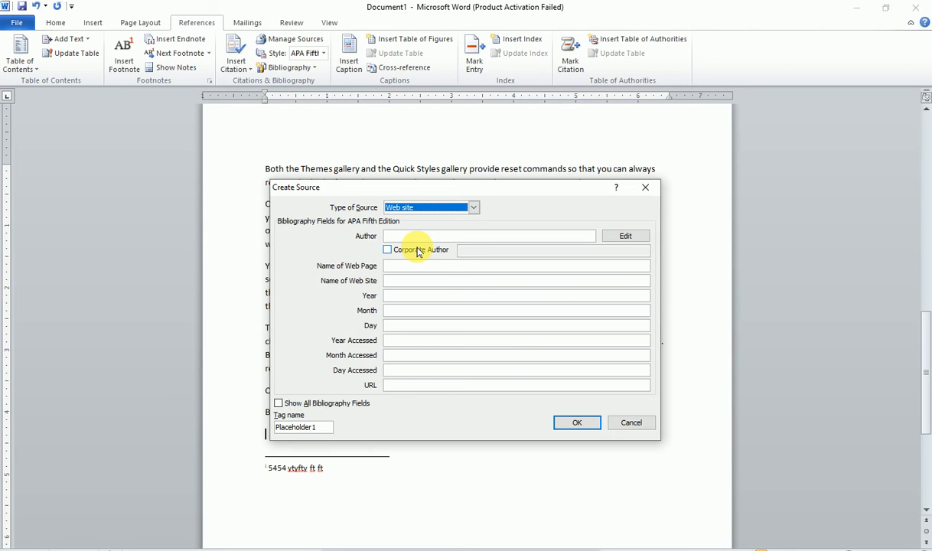
- Try Interview as the source type, then return to Book and go to the Author field
{"action": "left_click", "coordinate": [473, 207]}
{"action": "scroll", "coordinate": [451, 261], "scroll_direction": "down", "scroll_amount": 6}
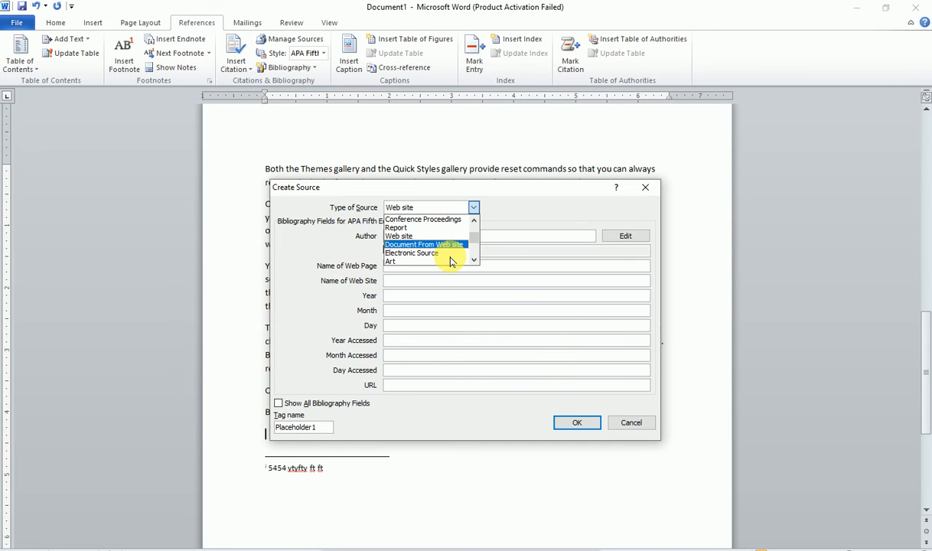
{"action": "left_click", "coordinate": [423, 261]}
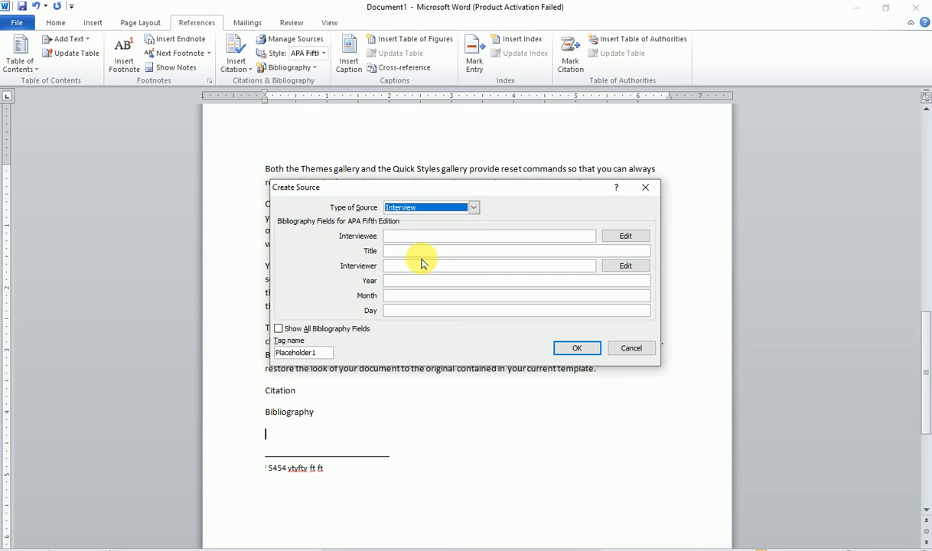
{"action": "left_click", "coordinate": [474, 207]}
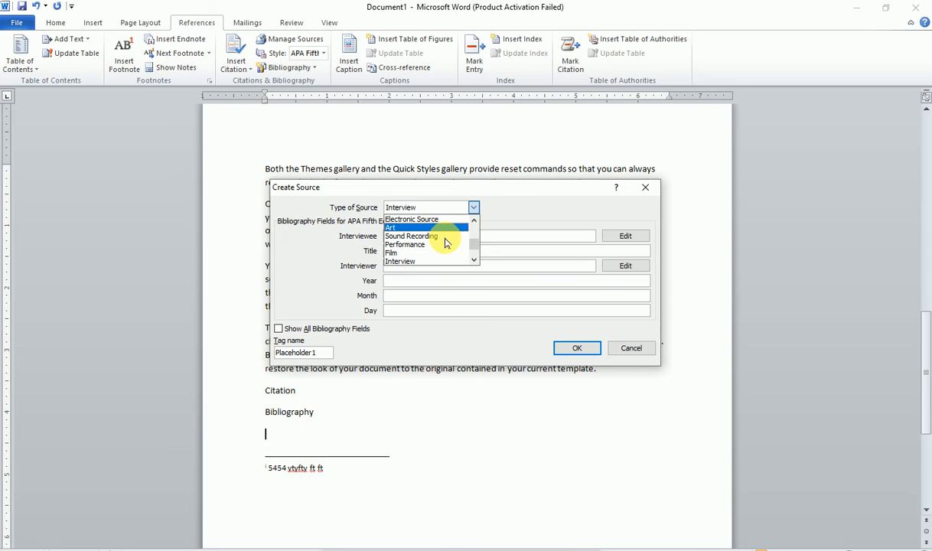
{"action": "scroll", "coordinate": [430, 252], "scroll_direction": "up", "scroll_amount": 2}
{"action": "scroll", "coordinate": [430, 252], "scroll_direction": "up", "scroll_amount": 2}
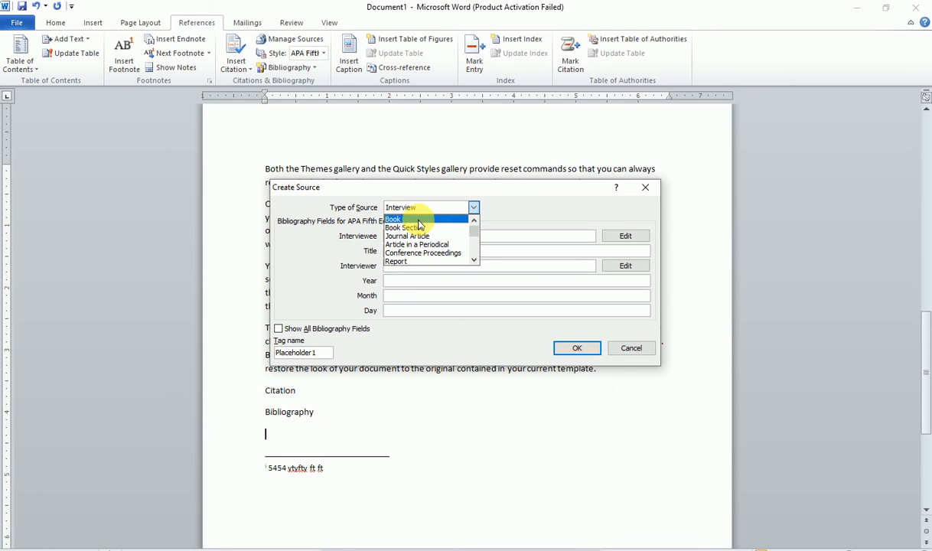
{"action": "left_click", "coordinate": [417, 219]}
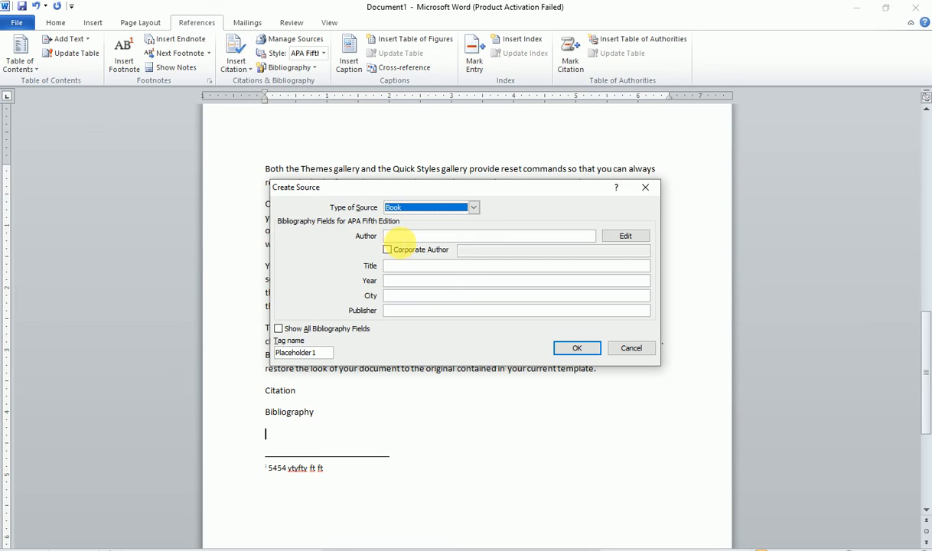
{"action": "left_click", "coordinate": [422, 234]}
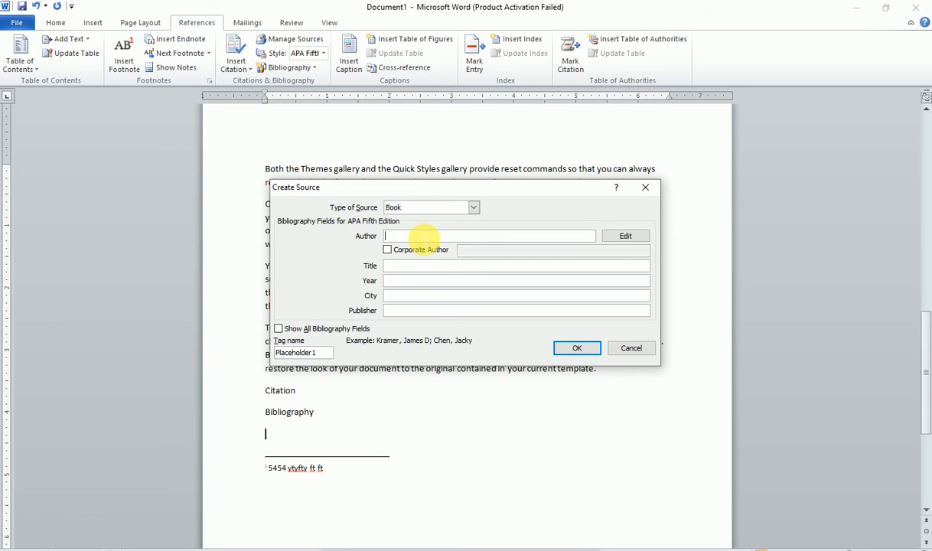
- Discard the draft source and set the citation style to Chicago Fifteenth Edition
{"action": "left_click", "coordinate": [624, 348]}
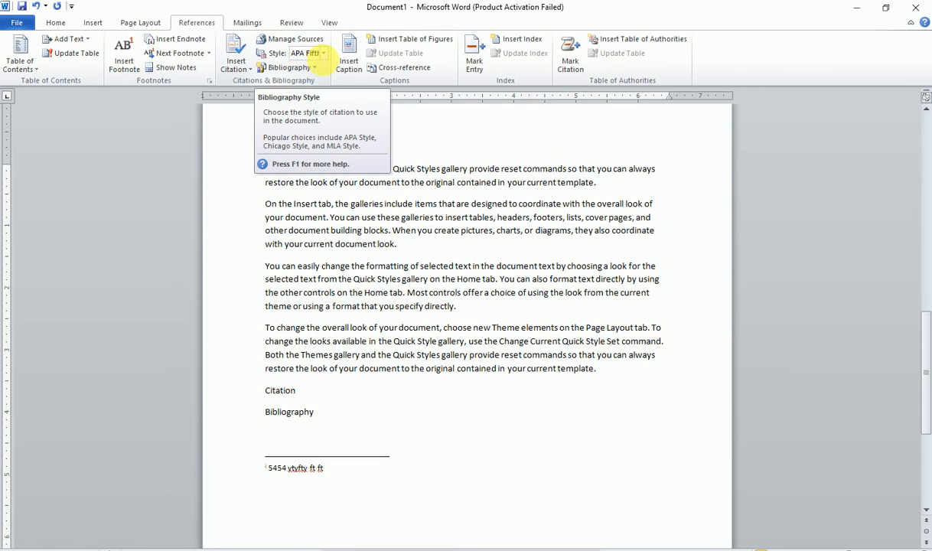
{"action": "left_click", "coordinate": [323, 55]}
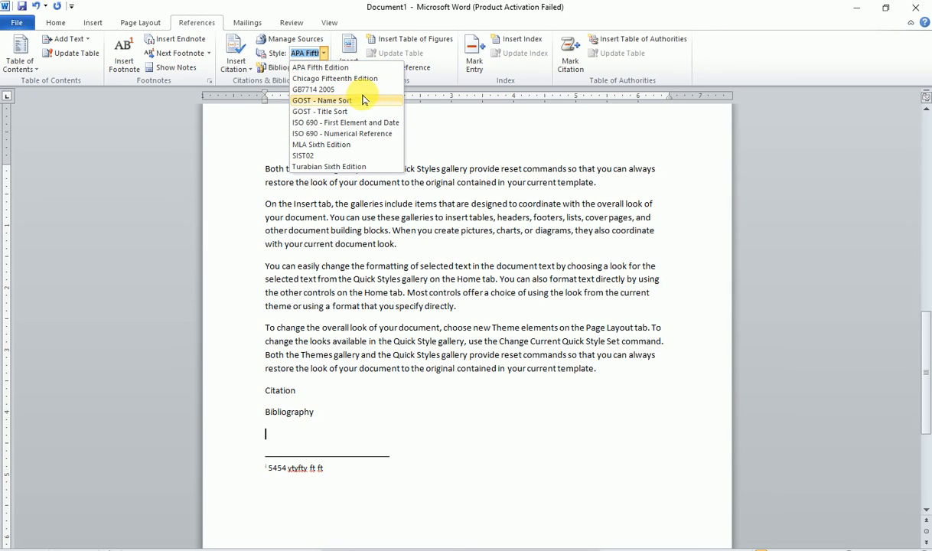
{"action": "left_click", "coordinate": [351, 79]}
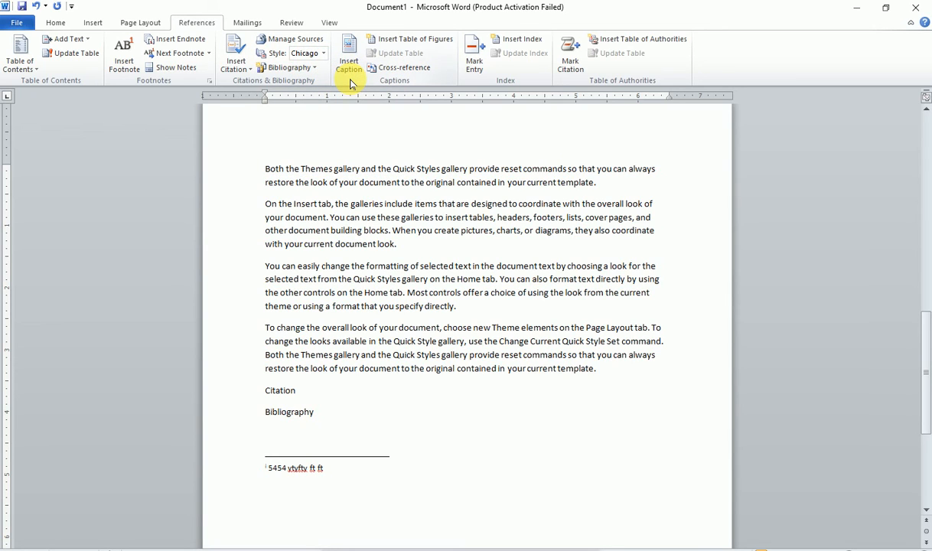
- Add a new citation source with type Book, ready to enter the author
{"action": "left_click", "coordinate": [235, 65]}
{"action": "left_click", "coordinate": [259, 84]}
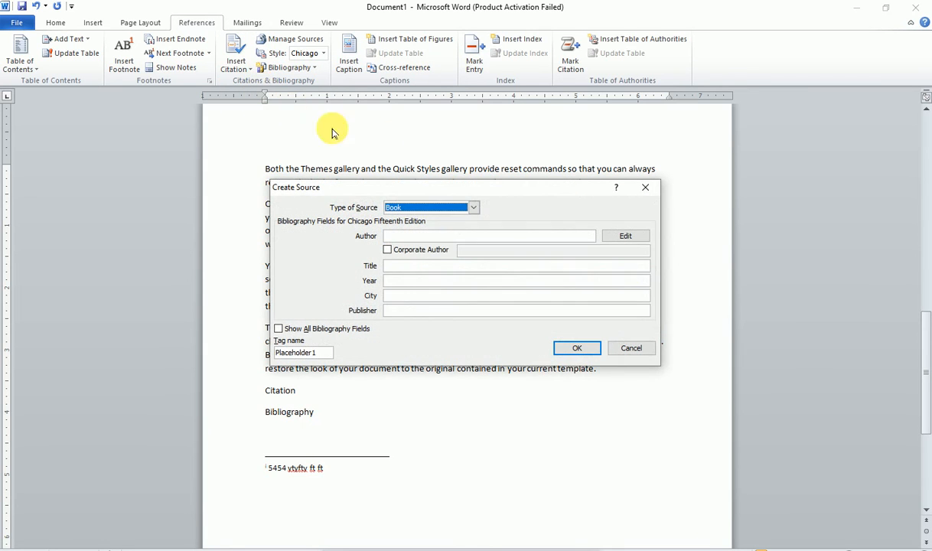
{"action": "left_click", "coordinate": [464, 209]}
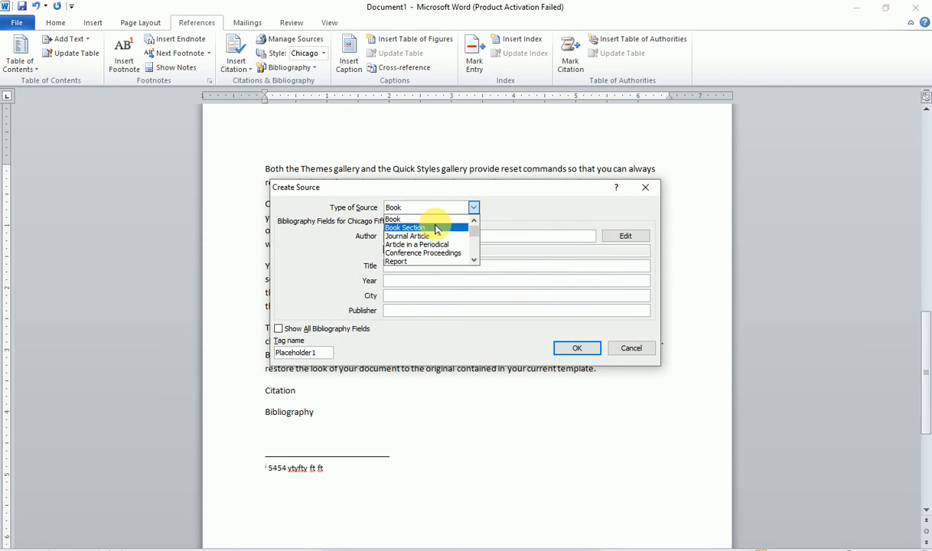
{"action": "left_click", "coordinate": [435, 228]}
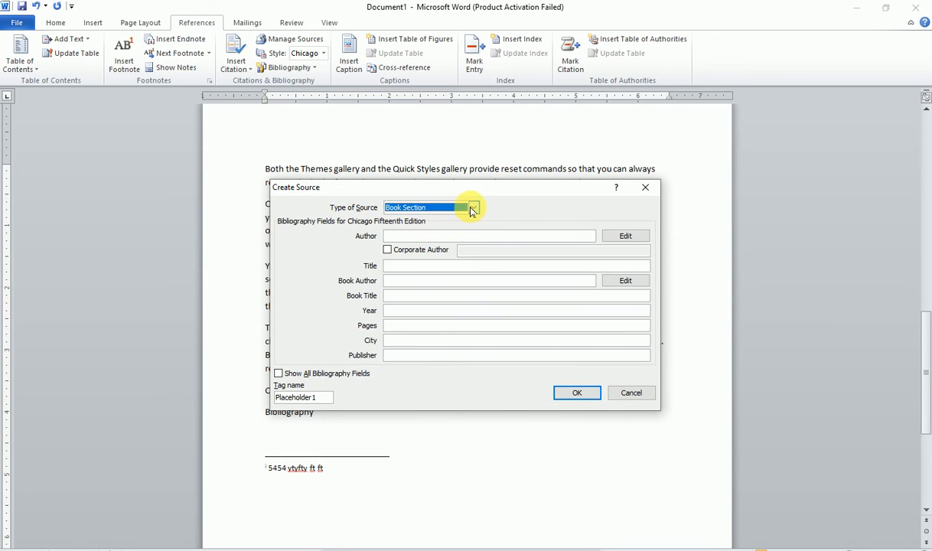
{"action": "left_click", "coordinate": [472, 207]}
{"action": "left_click", "coordinate": [411, 220]}
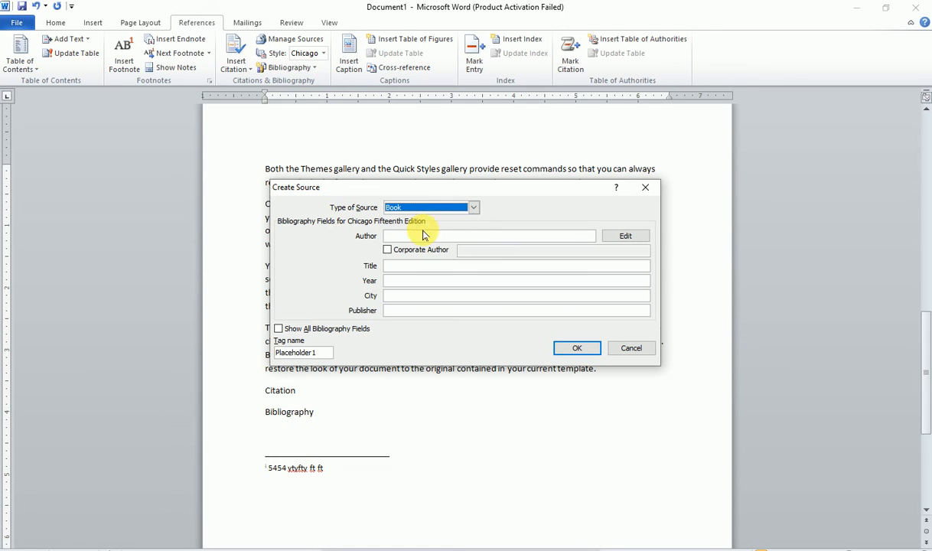
{"action": "left_click", "coordinate": [430, 237]}
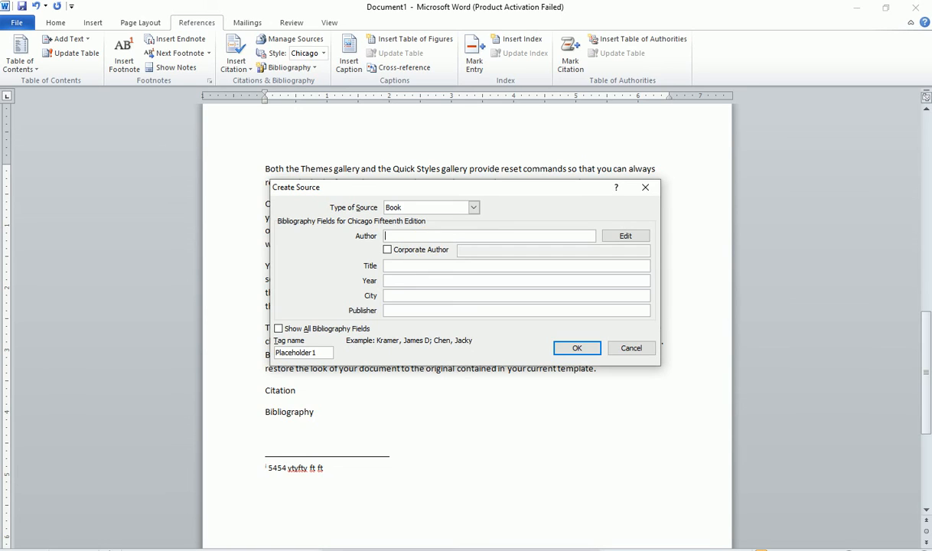
- Enter the author's name, title 'MS Office' and year 2021 for the book source
{"action": "left_click", "coordinate": [412, 267]}
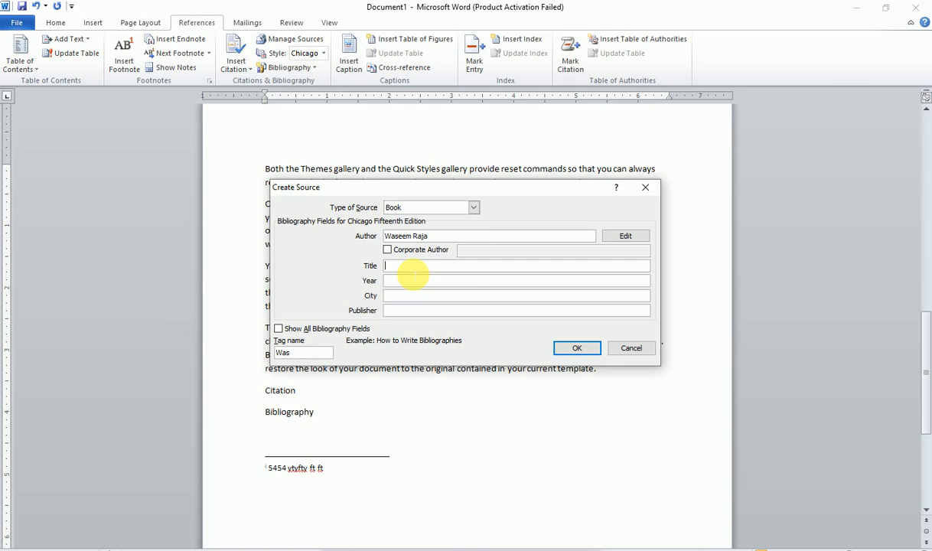
{"action": "type", "text": "M"}
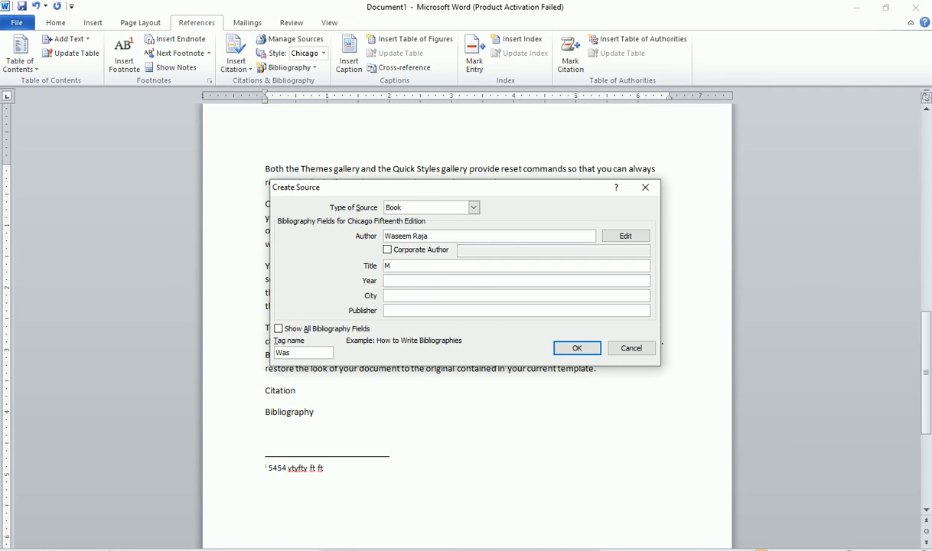
{"action": "type", "text": "S Office"}
{"action": "left_click", "coordinate": [428, 281]}
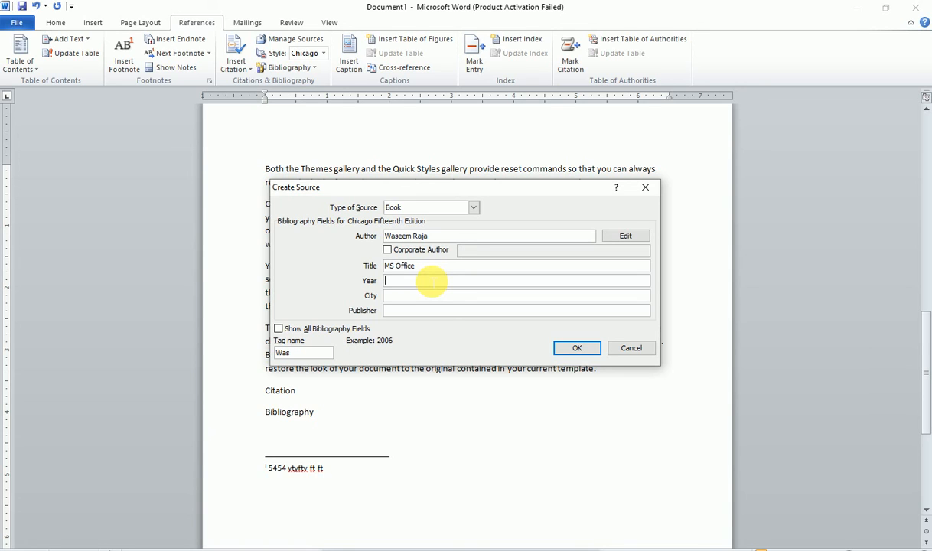
{"action": "type", "text": "2021"}
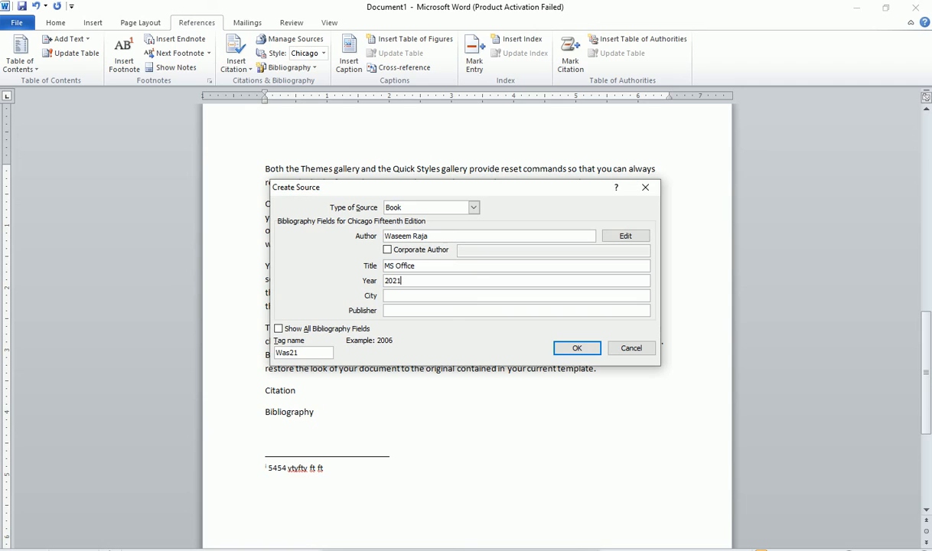
{"action": "left_click", "coordinate": [386, 296]}
- Set the city to Rawalpindi, fill in the publisher name, and save the source
{"action": "type", "text": "Rawalpi"}
{"action": "type", "text": "ndui"}
{"action": "key", "text": "BackSpace"}
{"action": "key", "text": "BackSpace"}
{"action": "type", "text": "i"}
{"action": "key", "text": "Tab"}
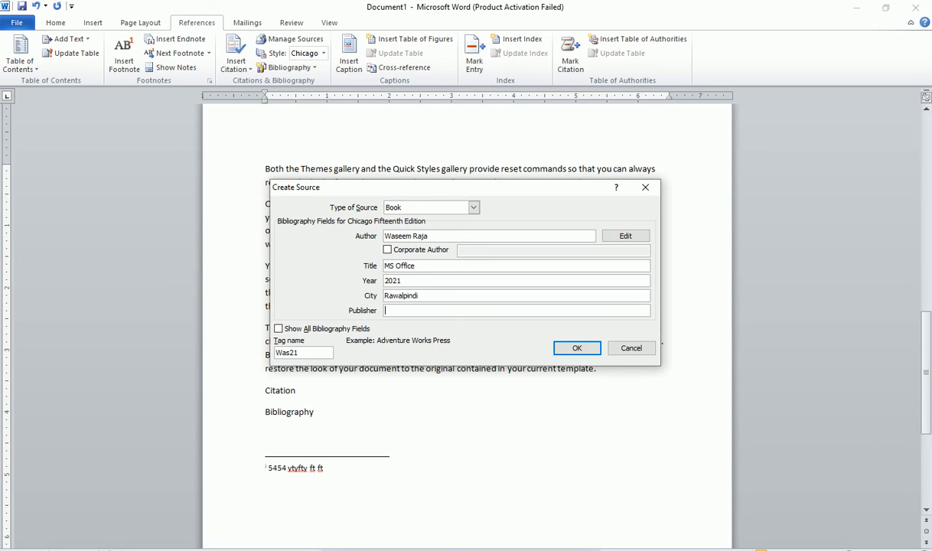
{"action": "type", "text": "Khan publisher"}
{"action": "left_click", "coordinate": [586, 348]}
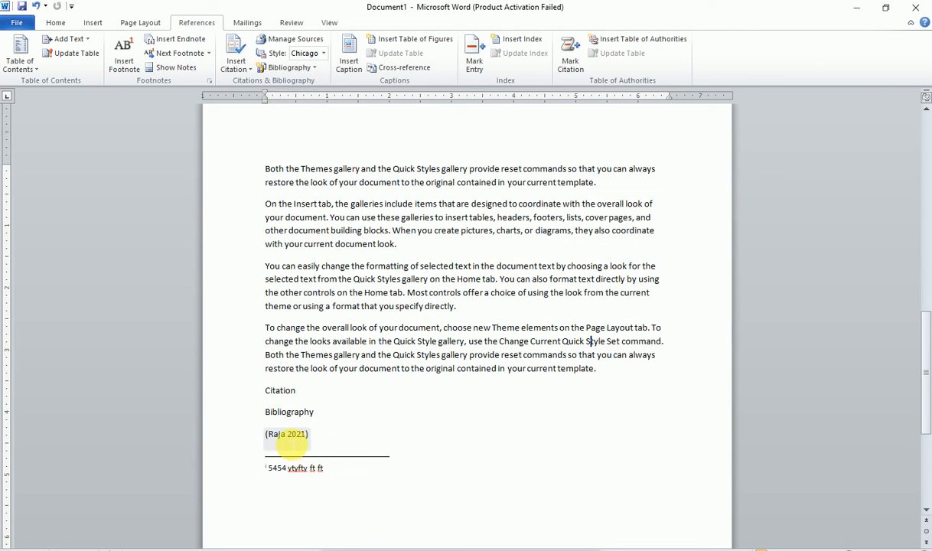
- Add '+' after the citation, start a new line, and open the Bibliography gallery
{"action": "type", "text": "+"}
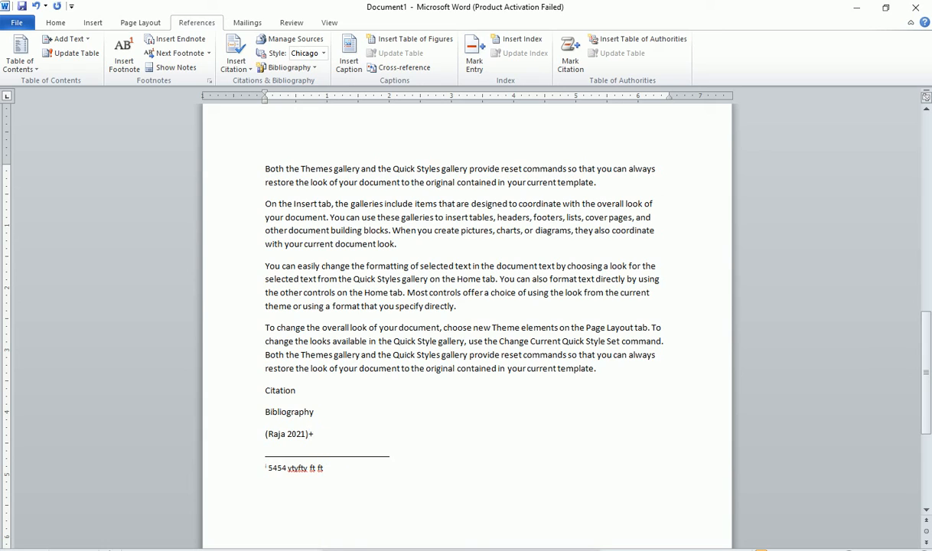
{"action": "key", "text": "Return"}
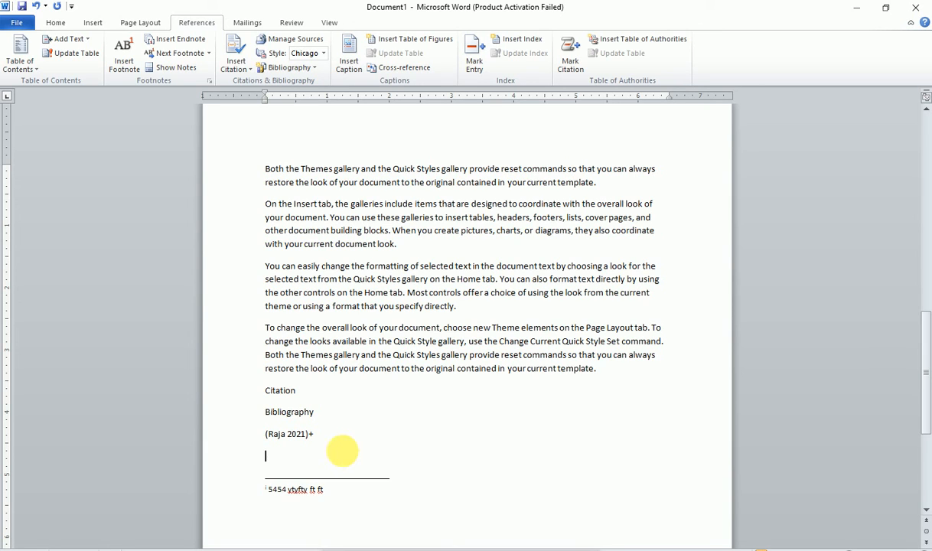
{"action": "left_click", "coordinate": [303, 70]}
- Insert the built-in Bibliography block and select its heading text
{"action": "left_click", "coordinate": [327, 143]}
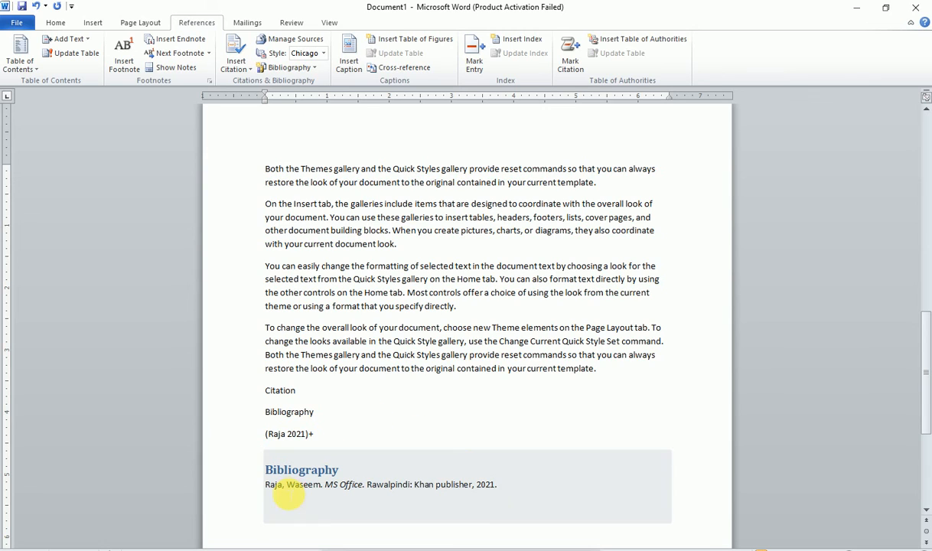
{"action": "left_click", "coordinate": [297, 474]}
{"action": "left_click_drag", "start_coordinate": [265, 470], "coordinate": [348, 475]}
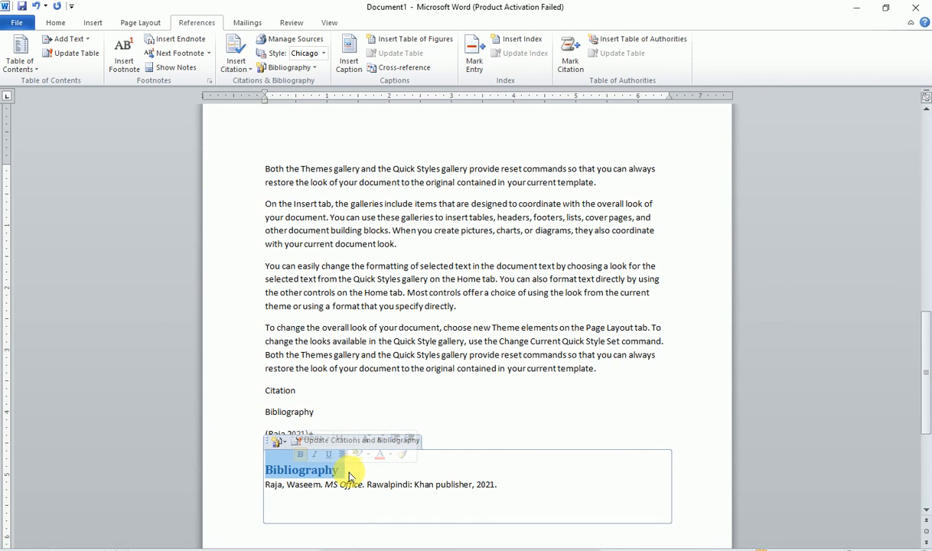